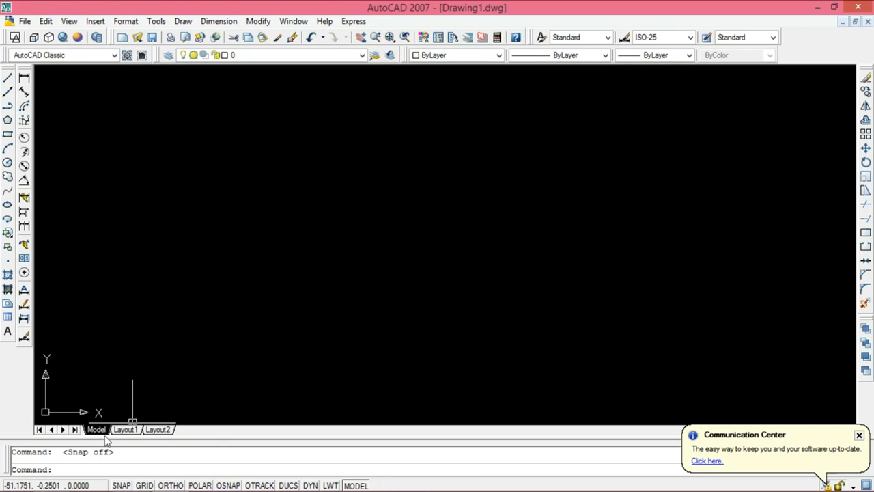
Step: Turn on Snap and draw a 130 by 60 unit rectangle from lines, with its upper-left corner at 70,190
left_click(123, 485)
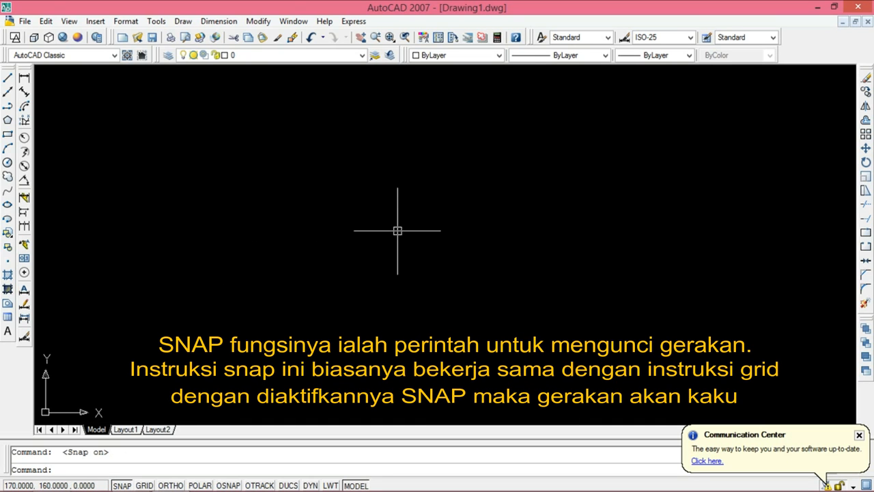
left_click(8, 79)
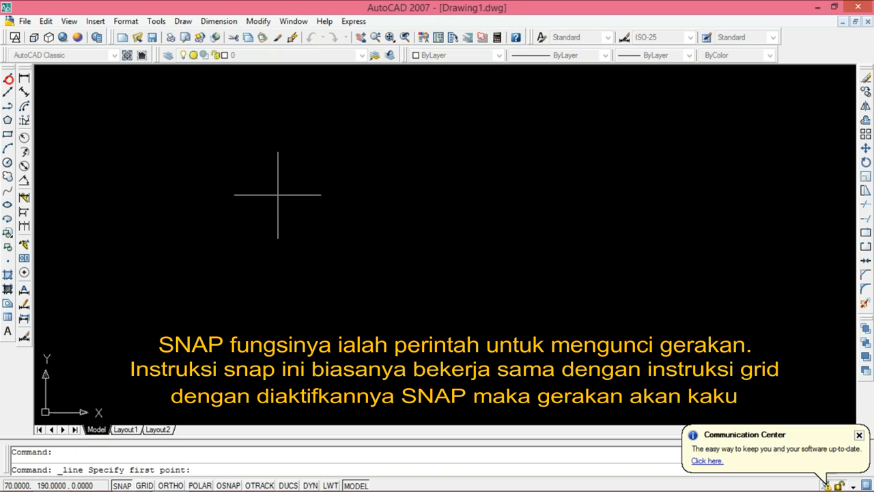
left_click(278, 195)
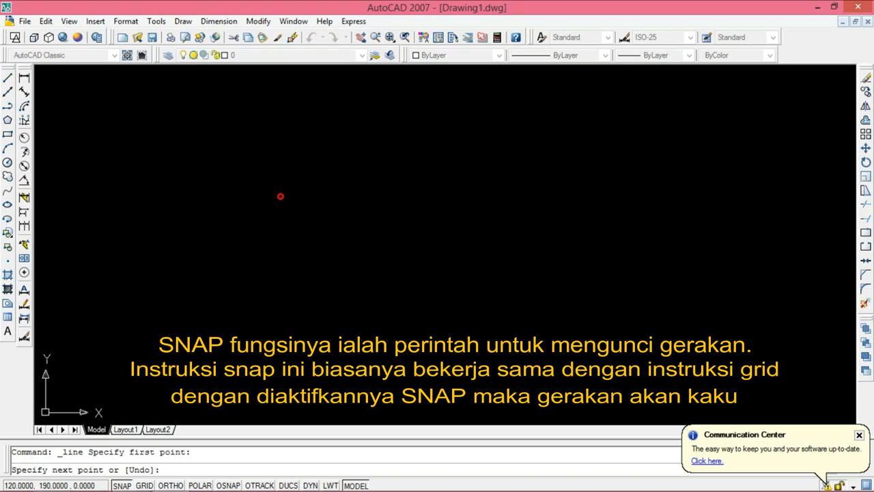
left_click(434, 195)
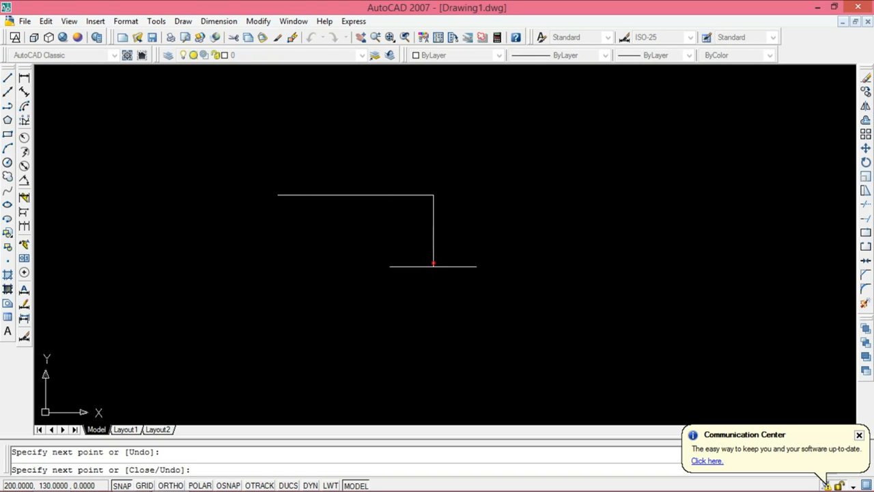
left_click(278, 267)
left_click(278, 196)
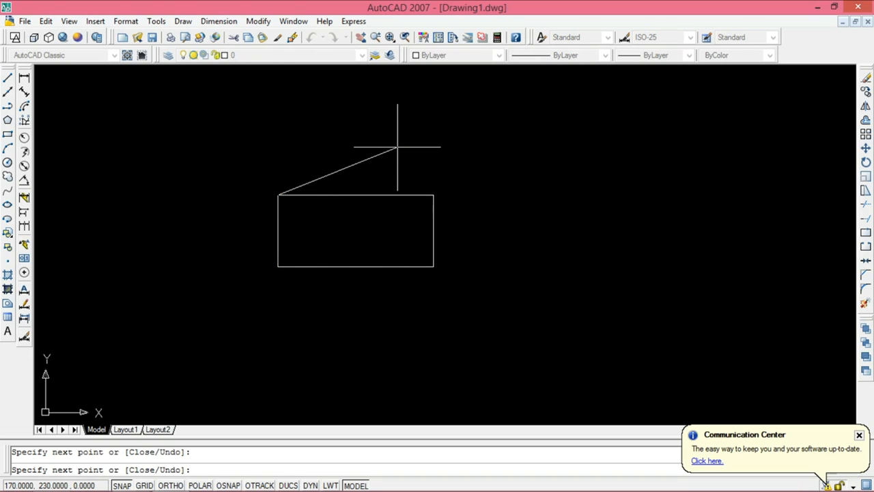
key("Escape")
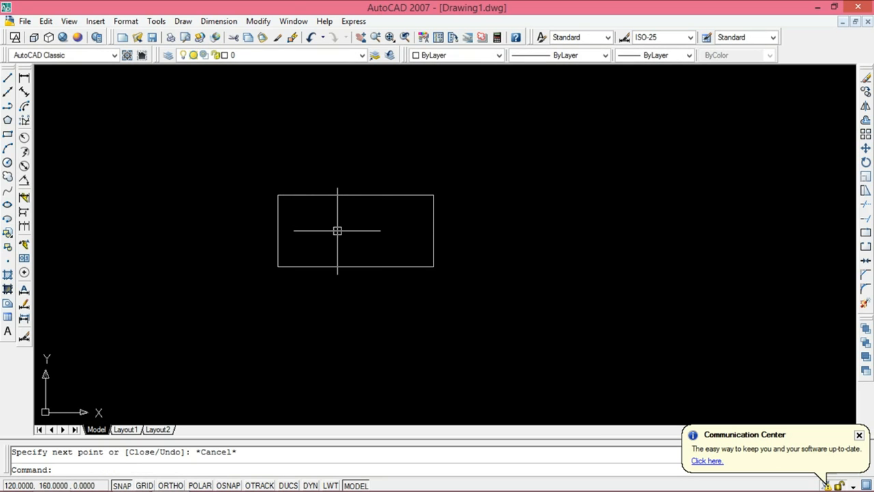
Step: Turn on Grid and add lines for a box's top and side faces to the rectangle, with outer corners at 170,230, 280,230 and 280,170
left_click(144, 485)
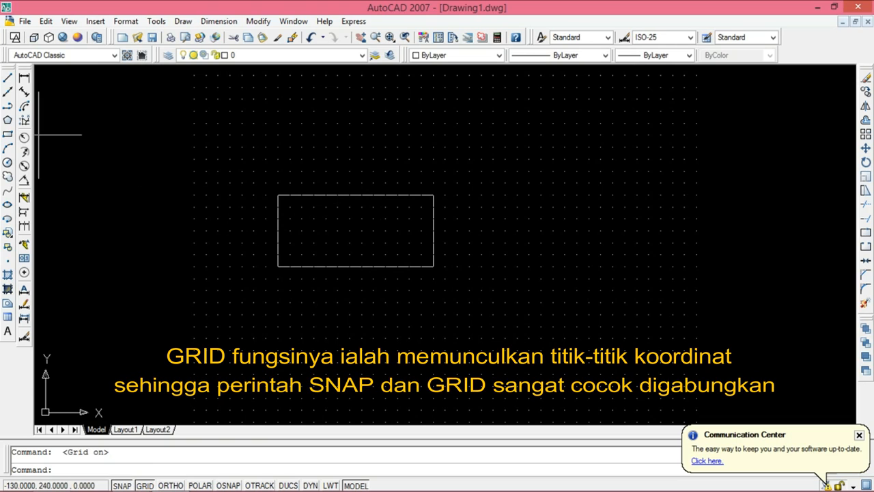
left_click(9, 79)
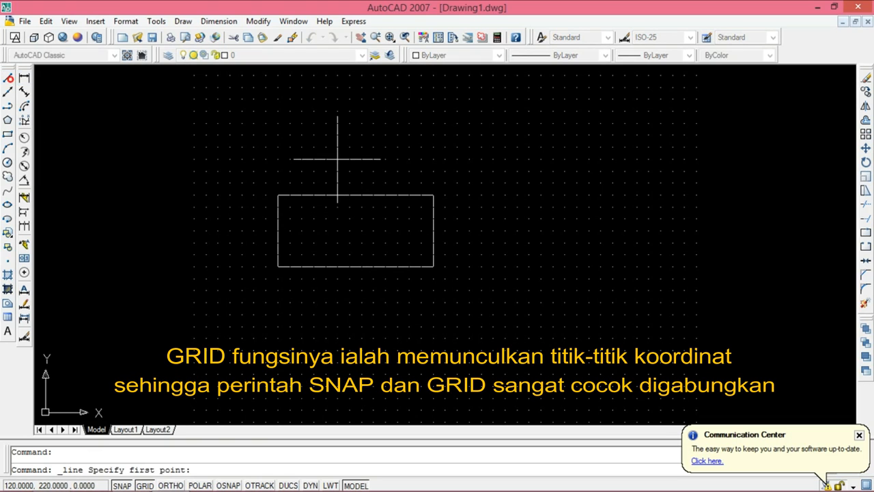
left_click(278, 195)
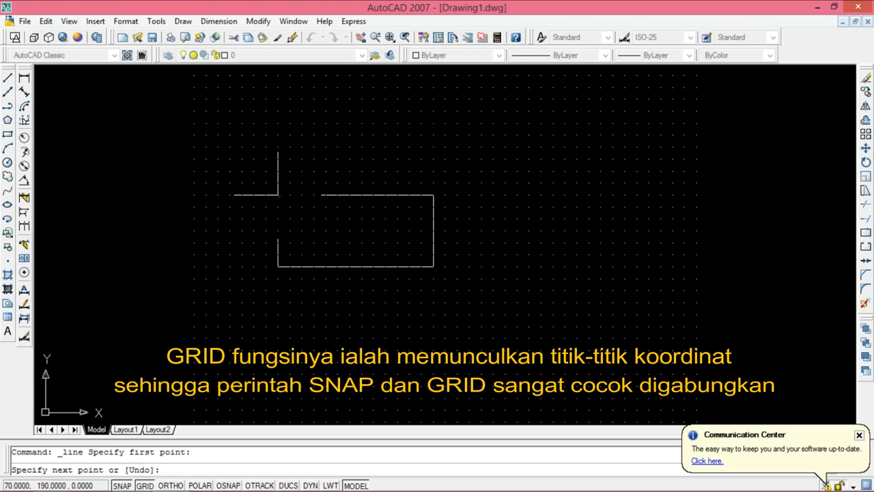
left_click(398, 147)
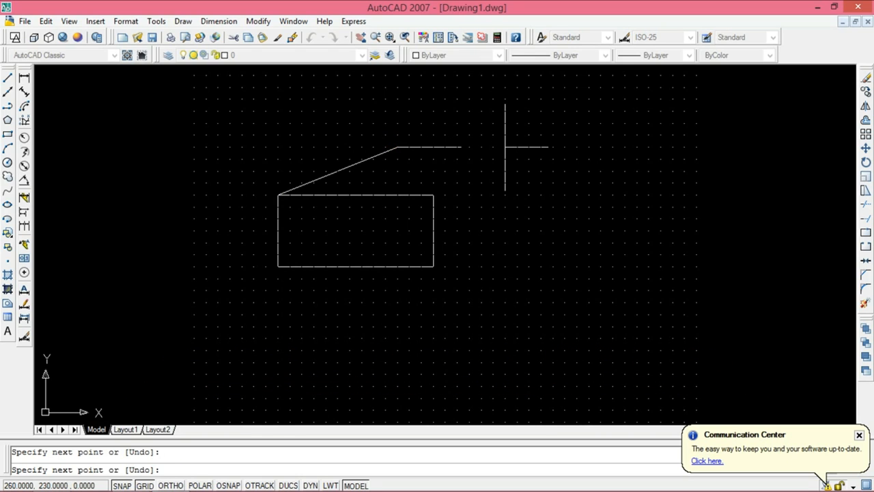
left_click(501, 149)
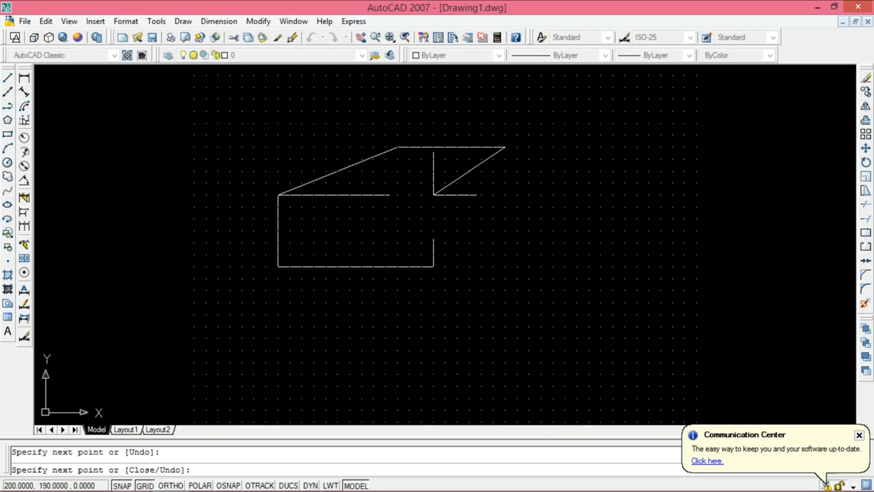
left_click(529, 146)
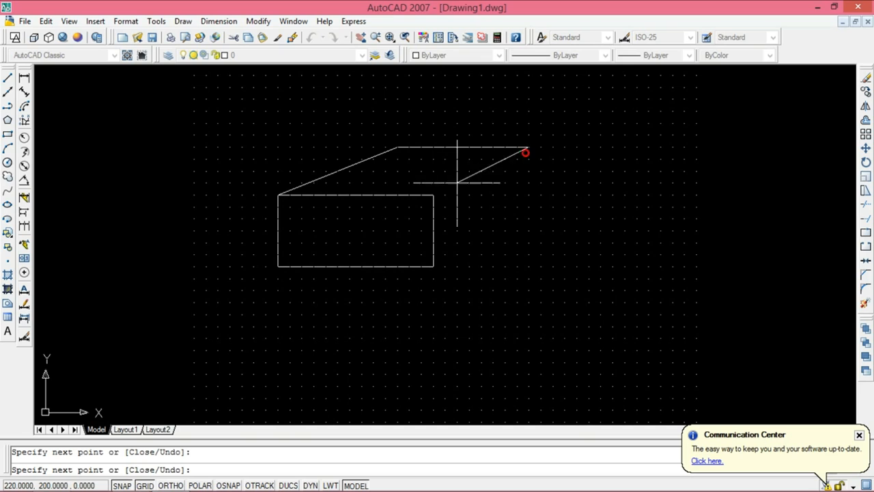
left_click(525, 150)
left_click(529, 219)
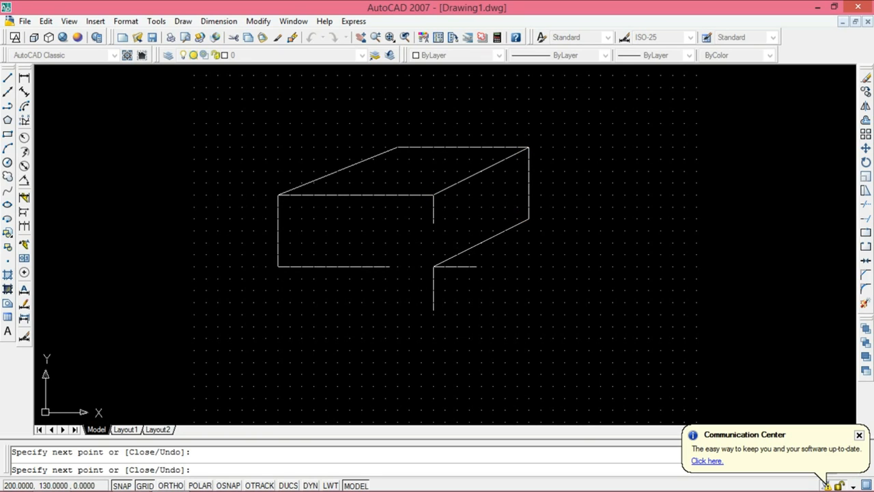
key("Escape")
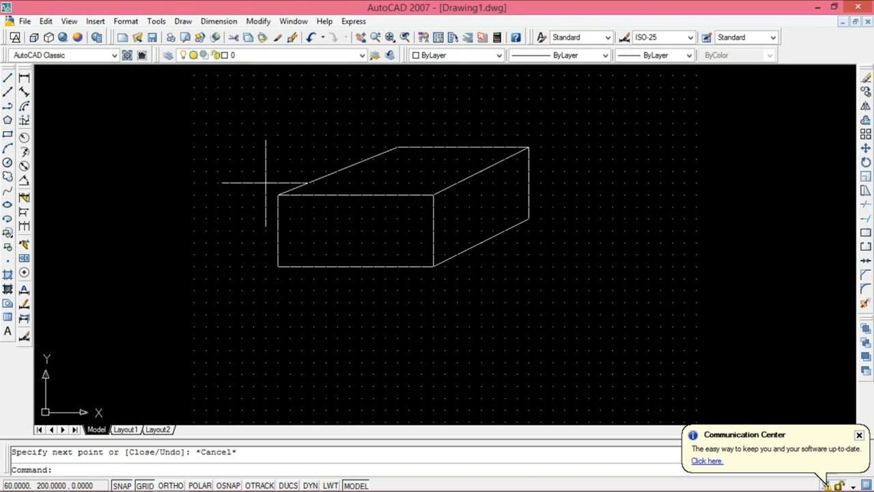
Step: Erase all the lines of the box drawing
left_click(265, 110)
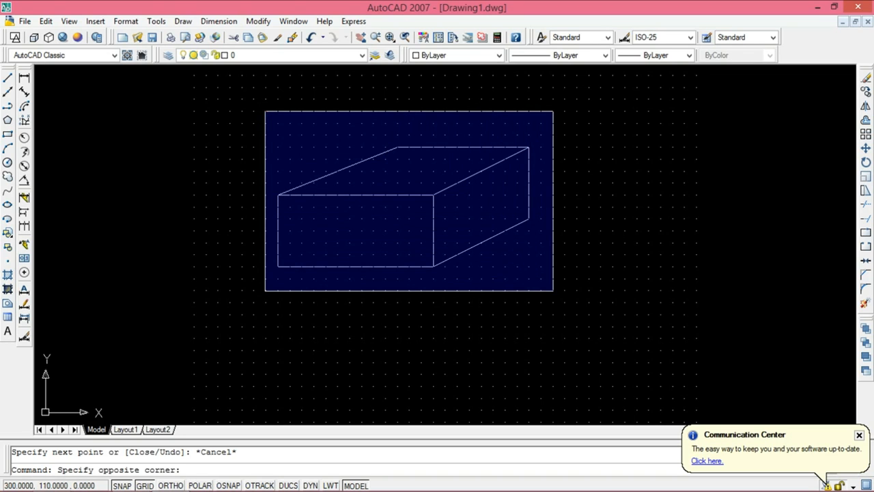
left_click(554, 291)
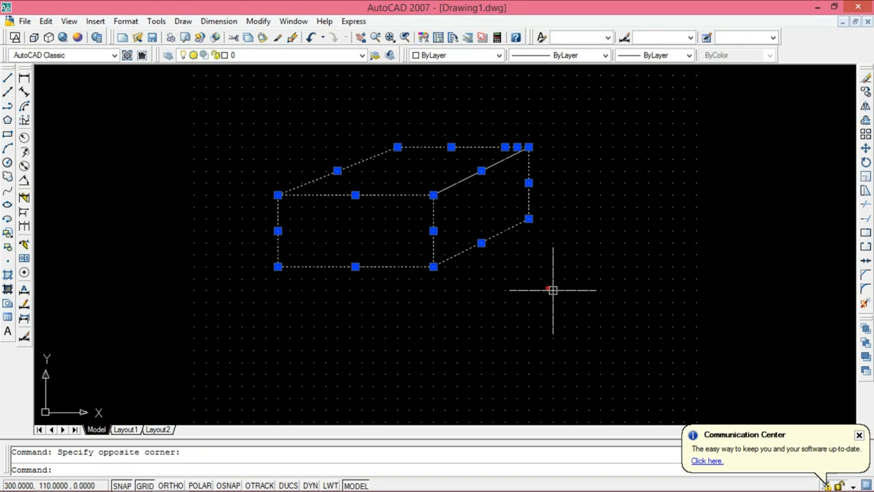
left_click(865, 81)
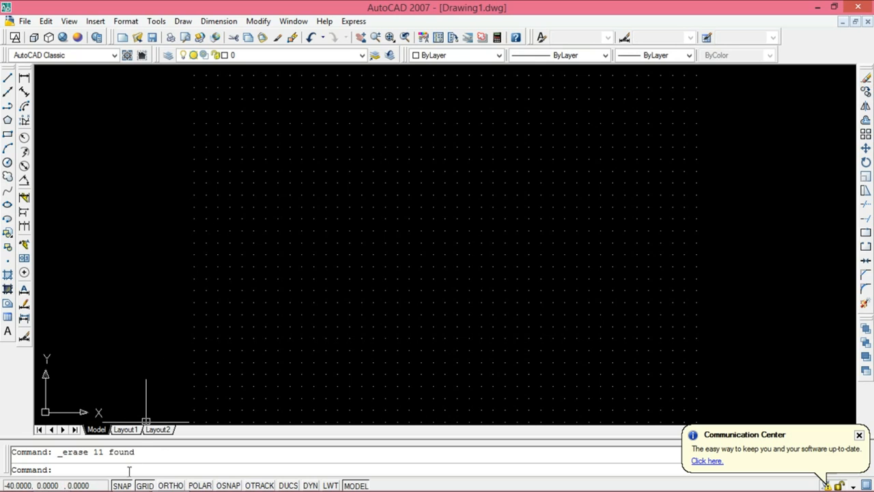
Step: Turn off Snap and Grid, turn on Ortho, and draw a rectangle about 104 by 79 units from lines
left_click(144, 485)
left_click(173, 485)
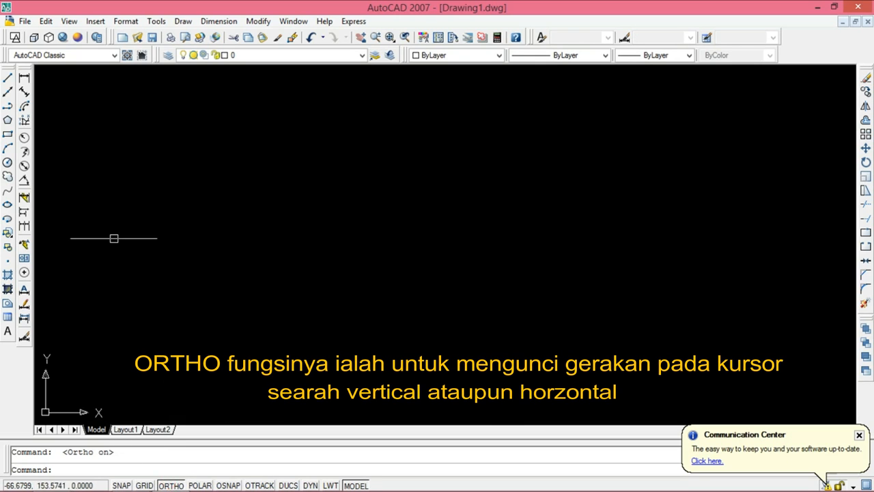
left_click(8, 78)
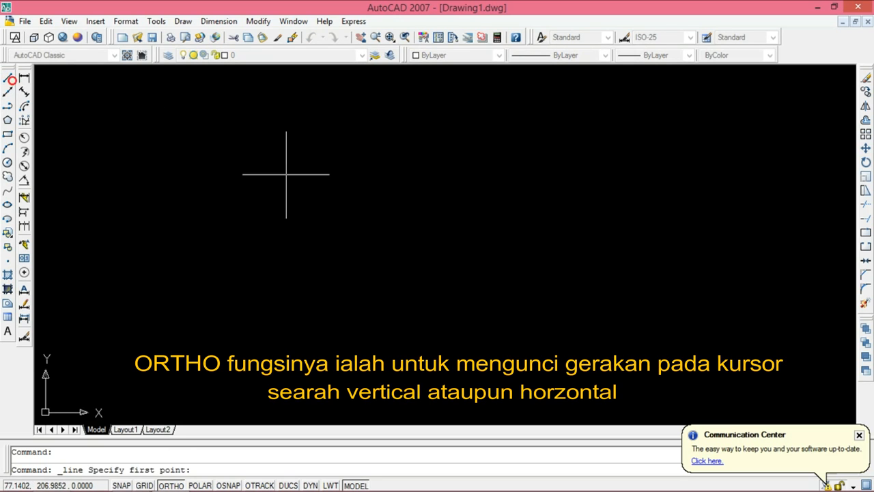
left_click(229, 124)
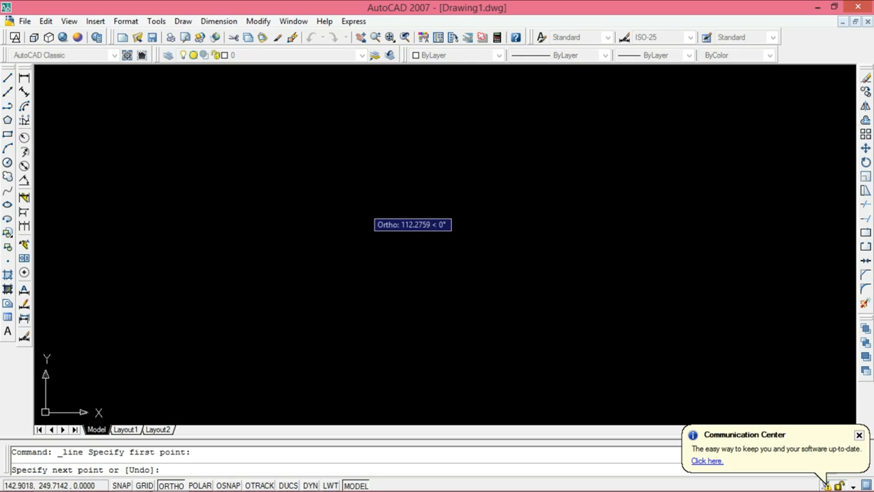
left_click(275, 215)
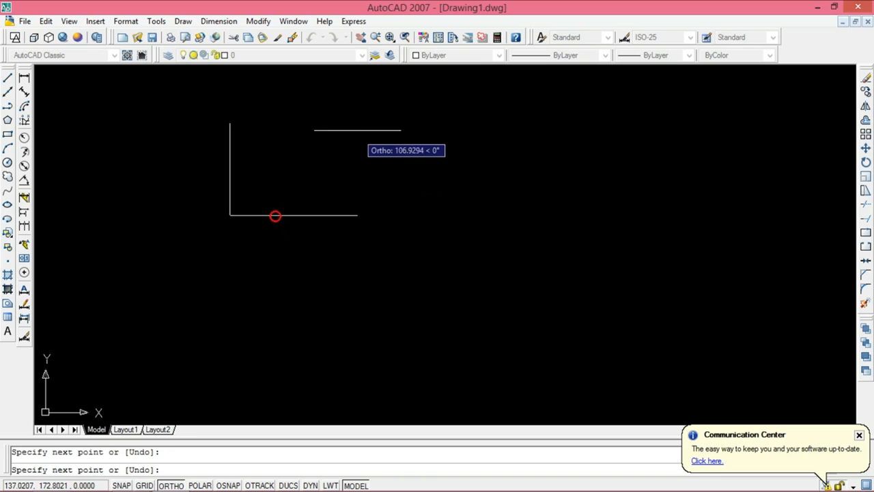
left_click(355, 123)
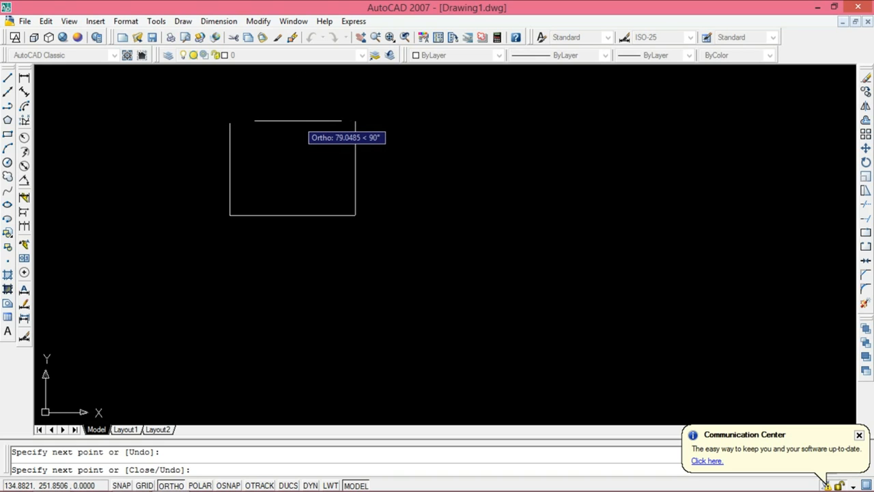
left_click(301, 121)
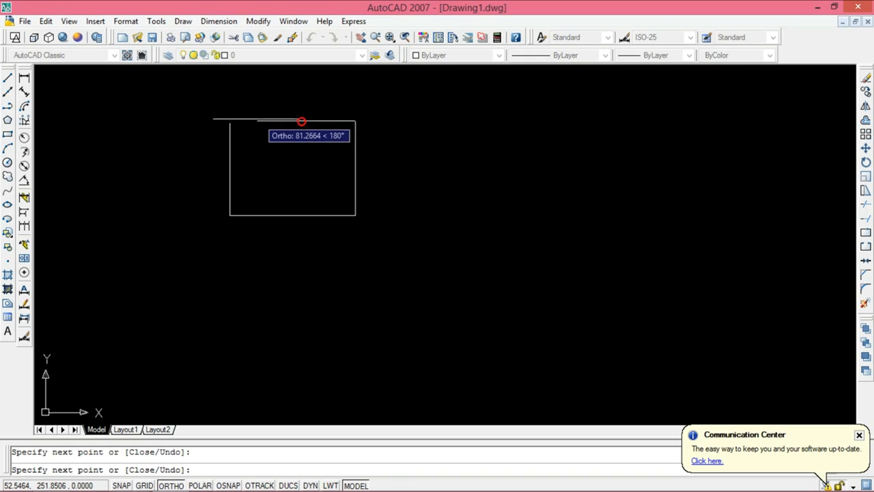
left_click(230, 120)
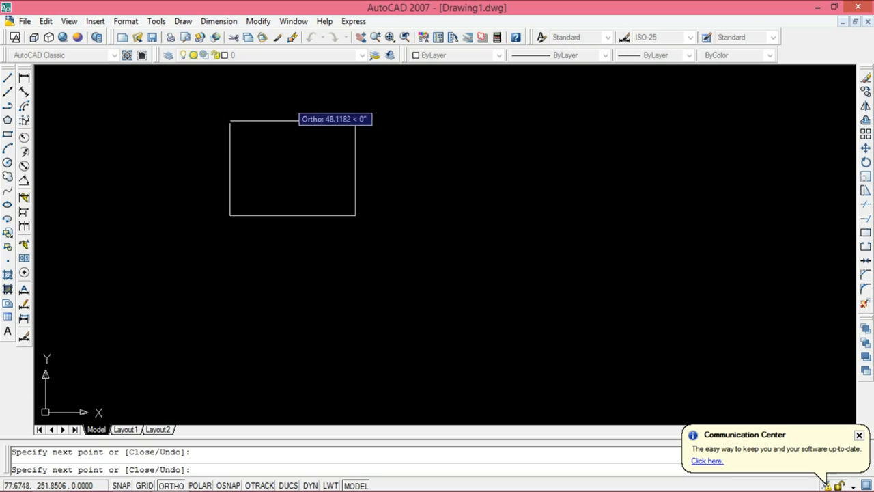
key("Escape")
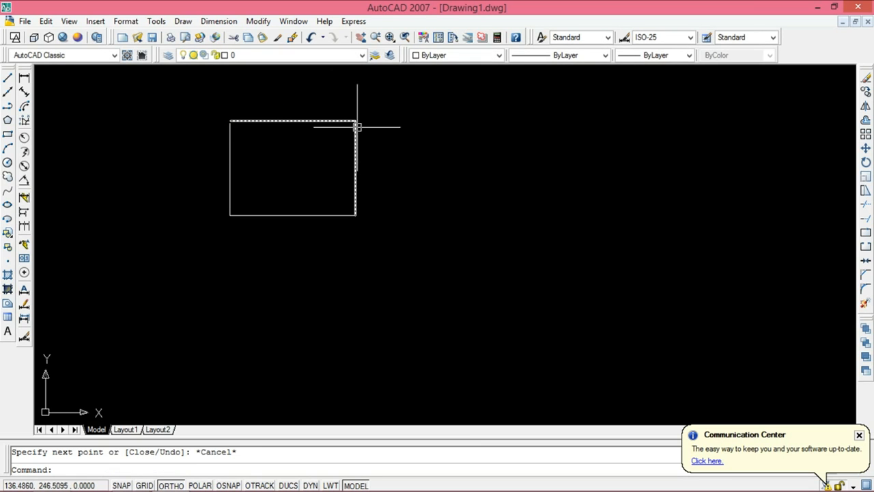
left_click(10, 79)
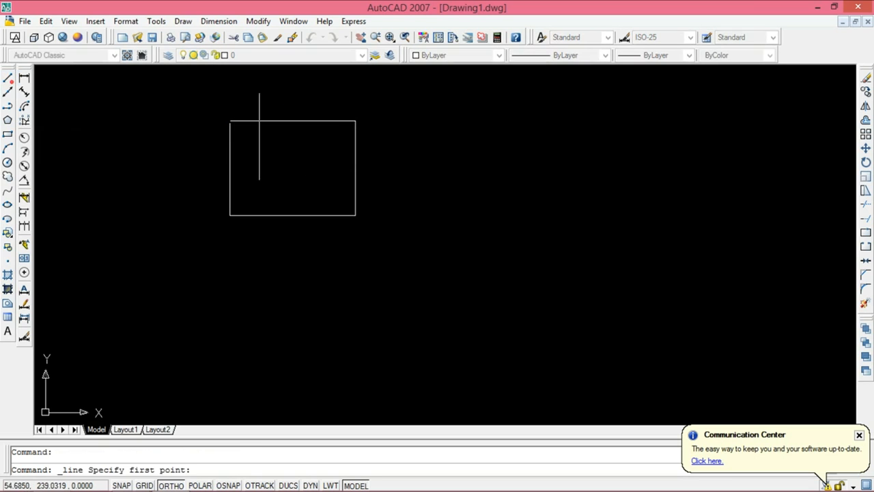
left_click(464, 143)
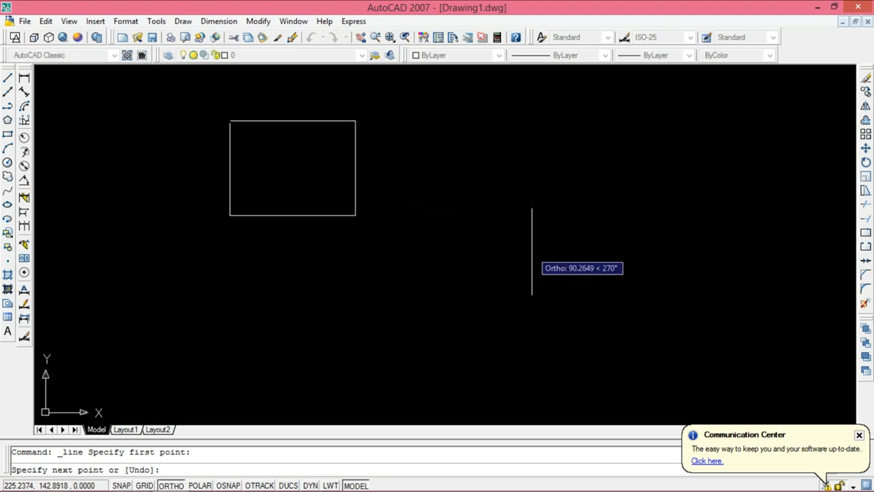
key("Escape")
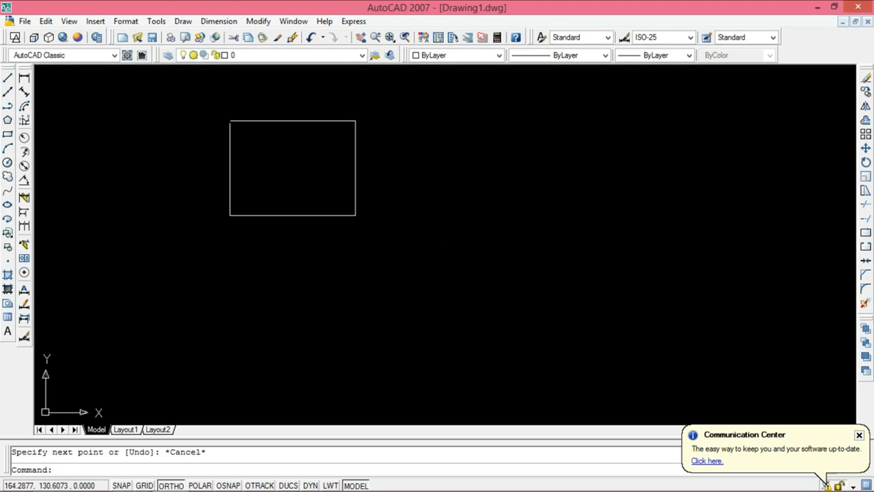
Step: Erase all four lines of the rectangle
left_click(170, 114)
left_click(458, 253)
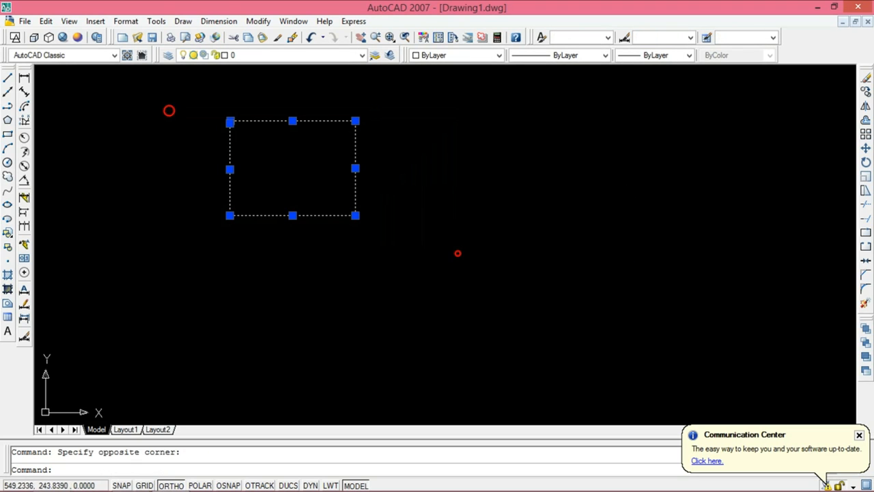
left_click(866, 79)
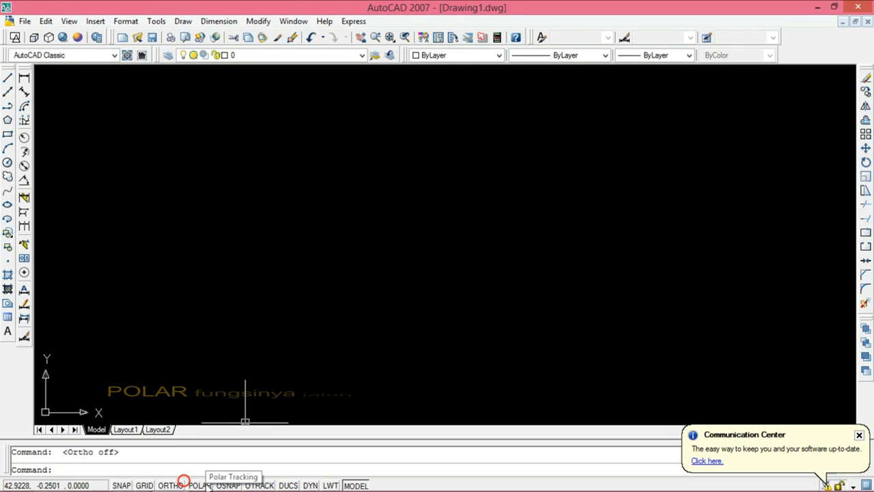
Step: With Ortho off and Polar tracking on, draw a near-square rectangle about 91 by 97 units from lines
left_click(7, 77)
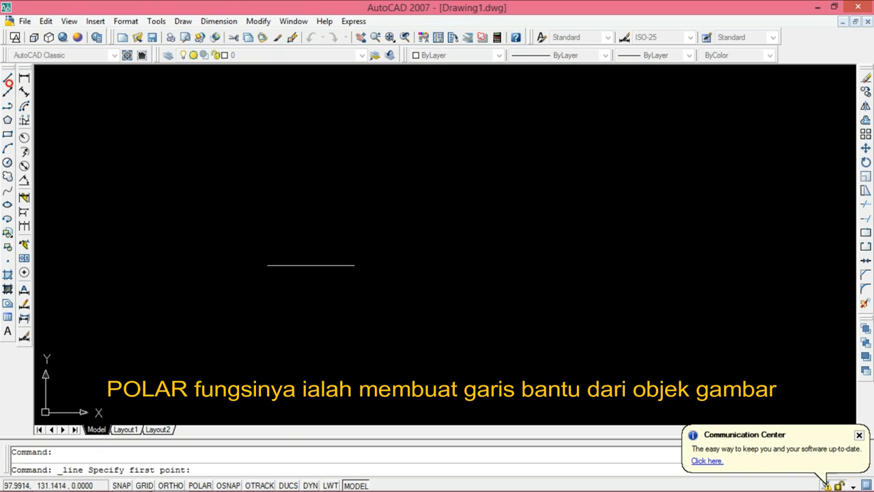
left_click(345, 282)
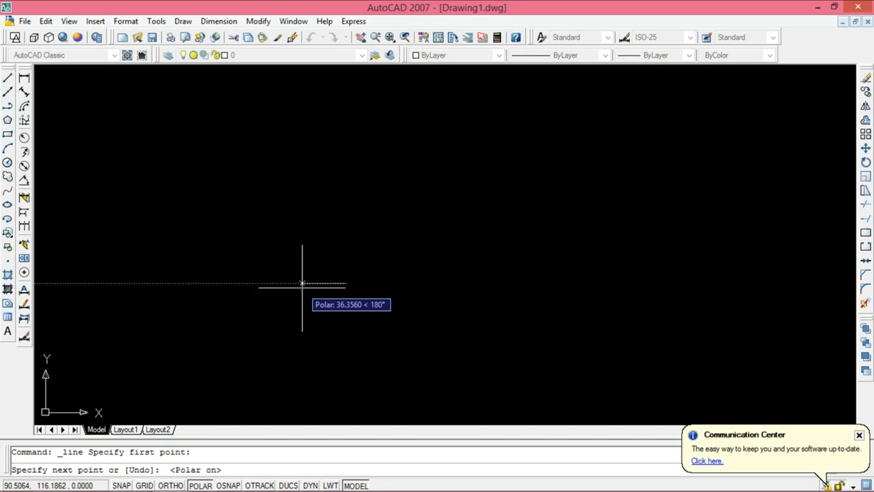
left_click(346, 167)
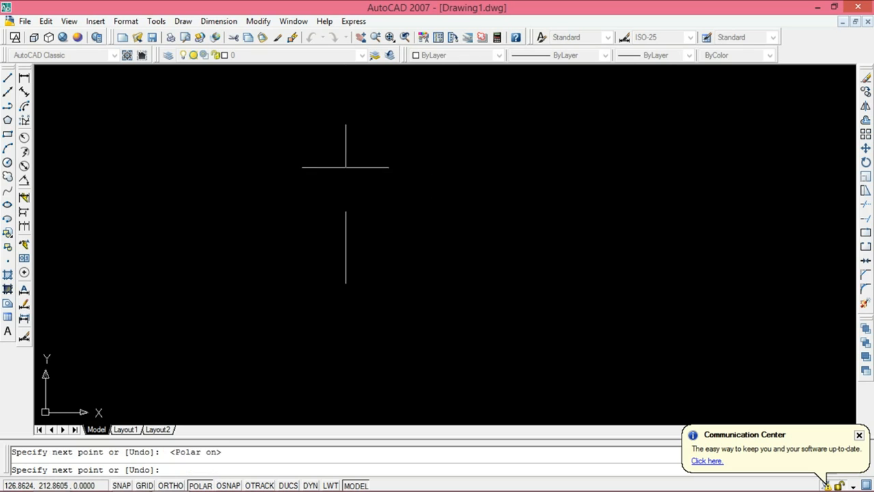
left_click(454, 167)
left_click(454, 282)
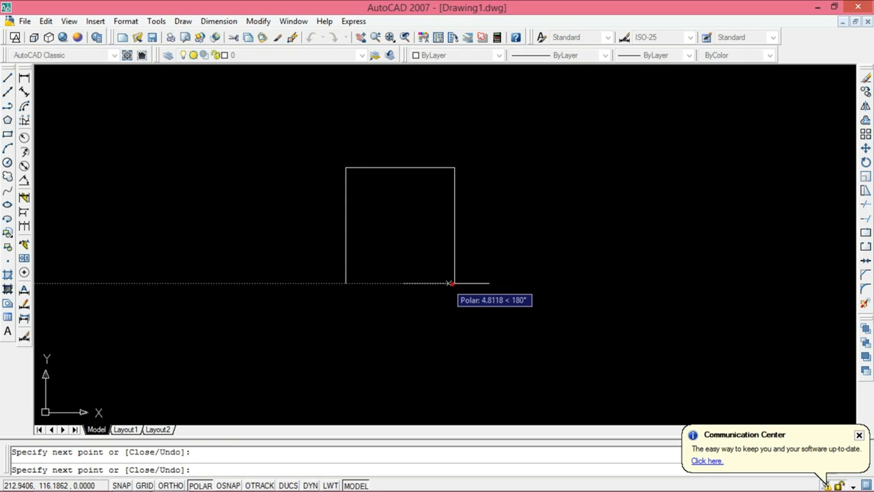
left_click(342, 282)
key("Escape")
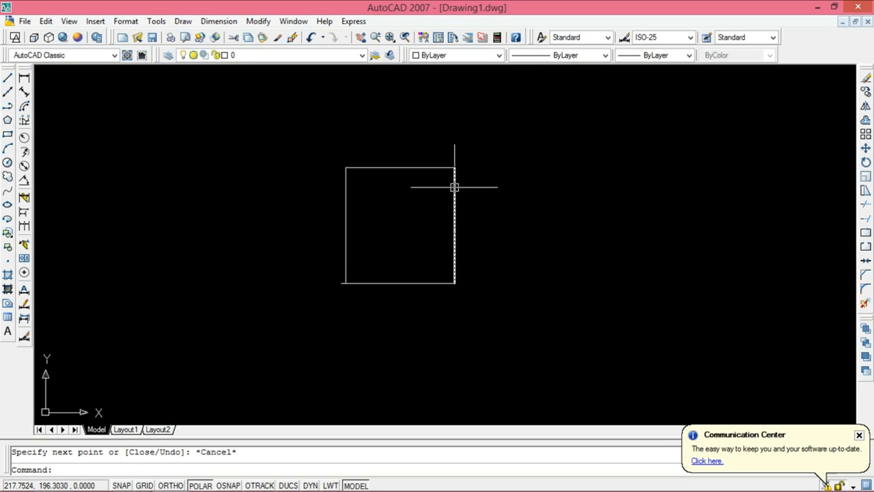
Step: Extend the square into a box with lines for slanted top and side faces, rear top edge about 96 and rear vertical edge about 79 units
mouse_move(579, 242)
middle_mouse_down()
mouse_move(470, 277)
mouse_move(389, 277)
middle_mouse_up()
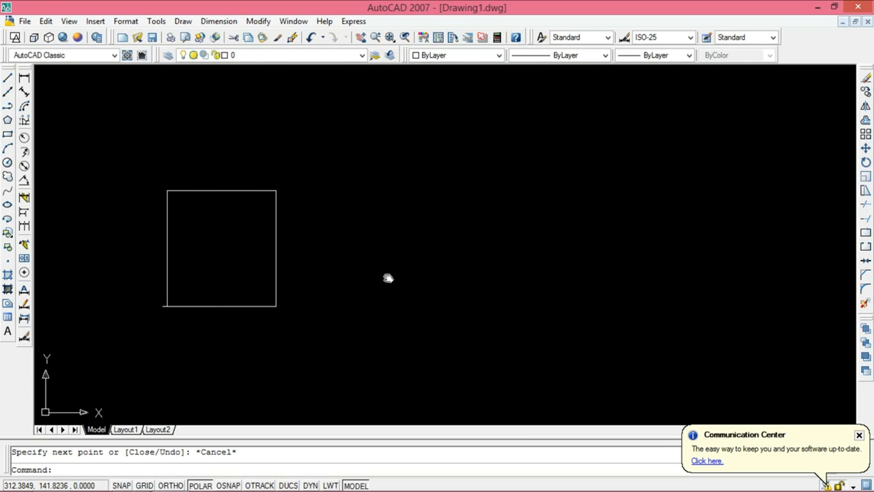
left_click(7, 77)
left_click(167, 191)
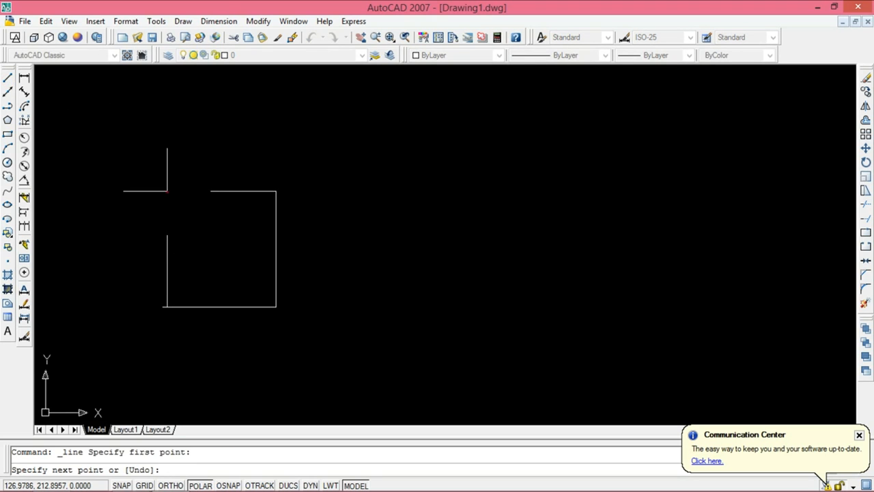
left_click(289, 138)
left_click(405, 139)
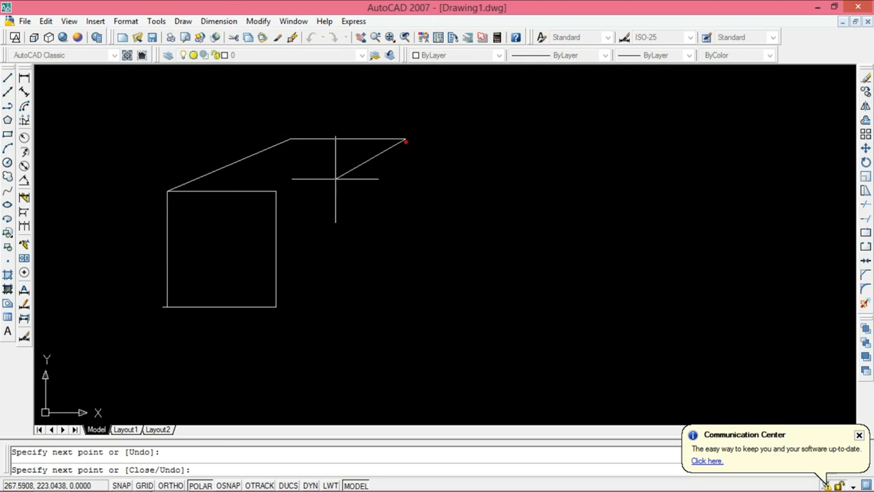
left_click(276, 191)
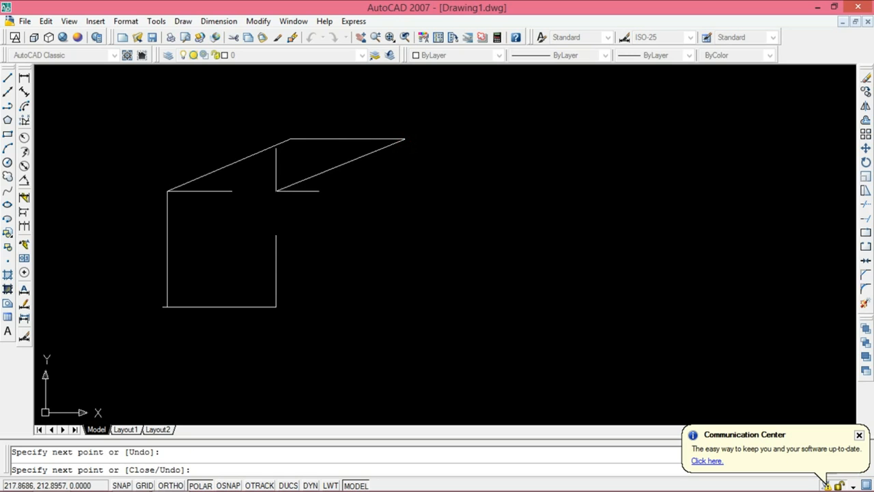
left_click(276, 306)
left_click(407, 230)
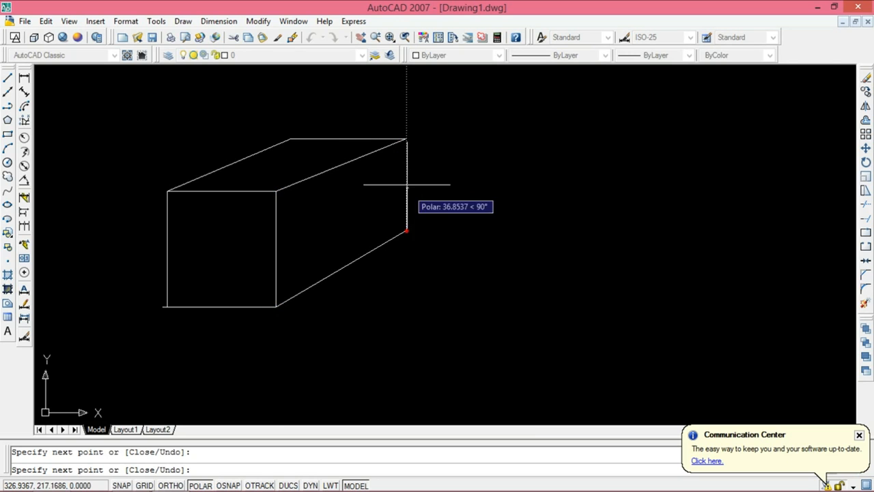
left_click(405, 137)
key("Escape")
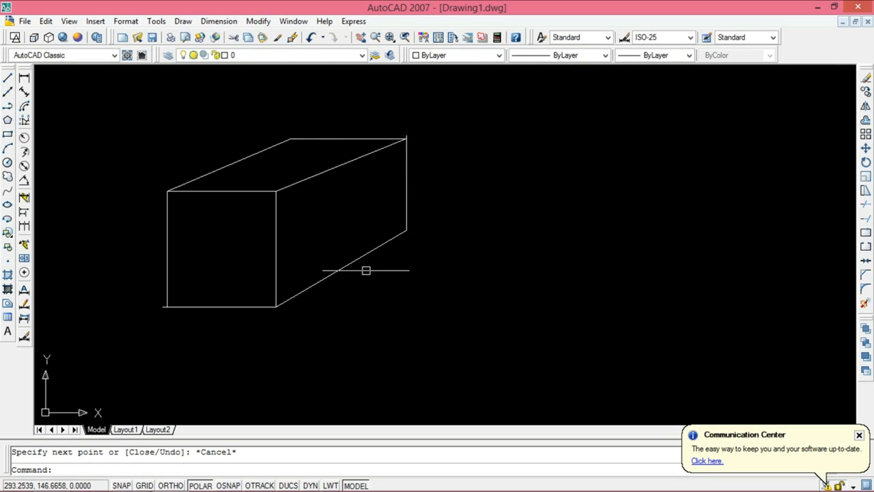
Step: Erase all the lines of the box drawn from the square
left_click(127, 103)
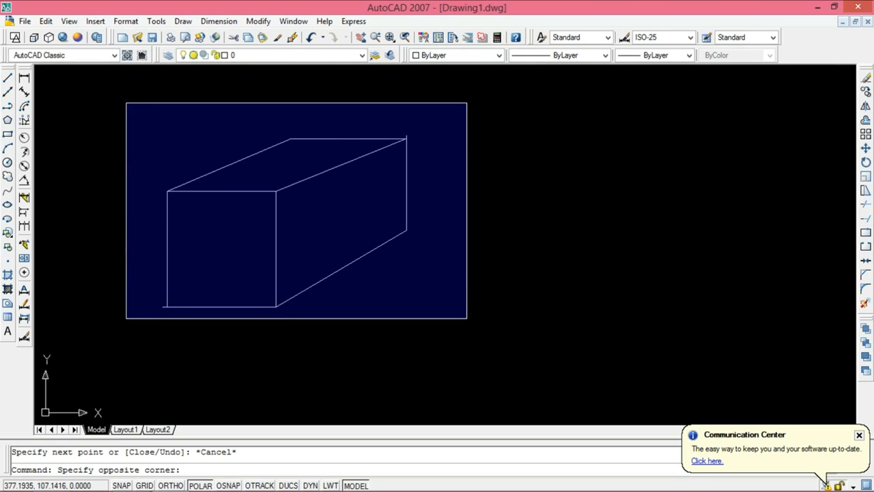
left_click(467, 318)
left_click(866, 78)
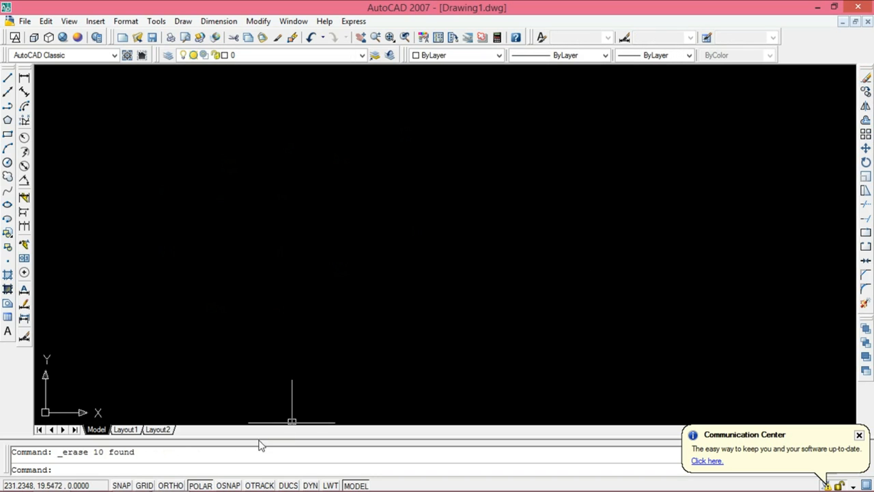
Step: With Osnap on and Polar off, draw a closed rectangle about 136 by 90 units from lines
left_click(229, 486)
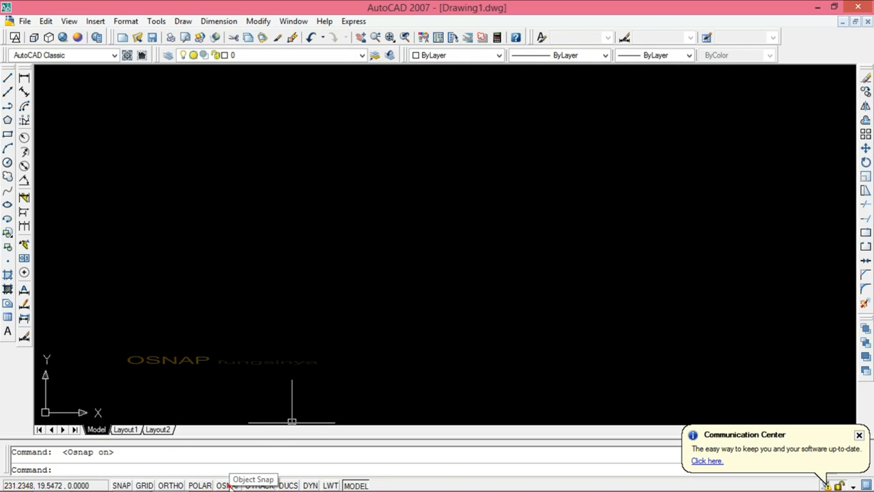
left_click(8, 79)
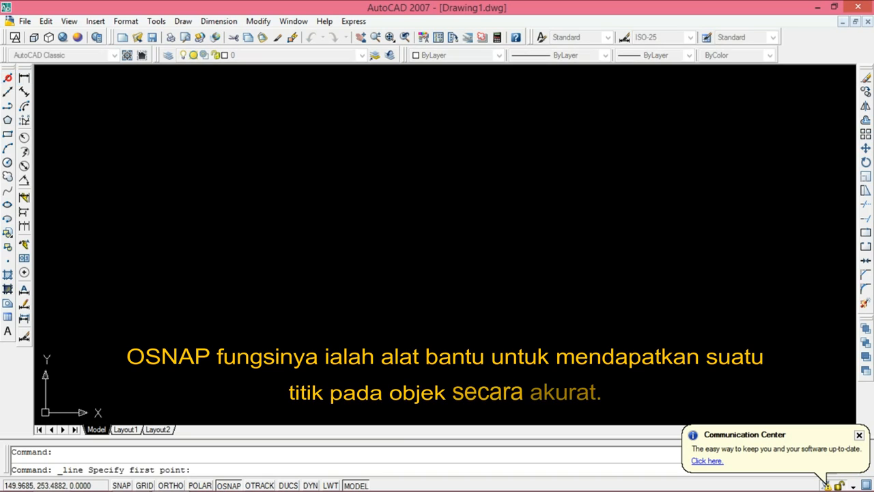
left_click(304, 189)
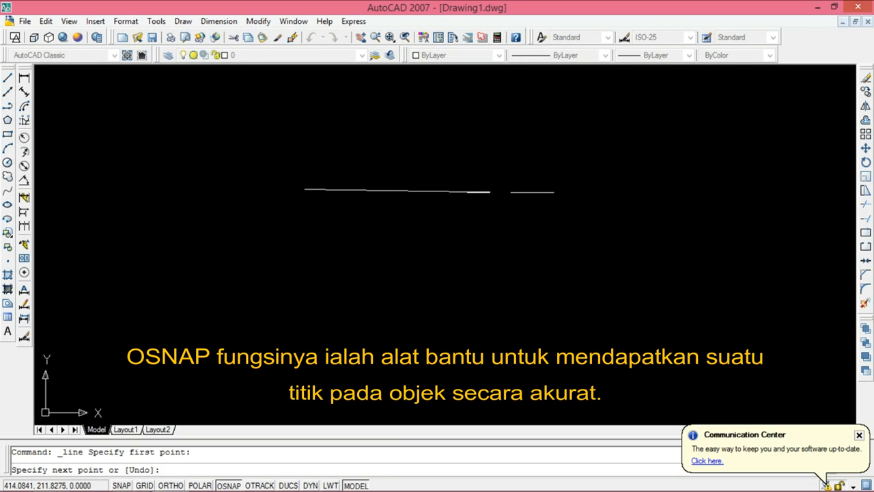
left_click(466, 190)
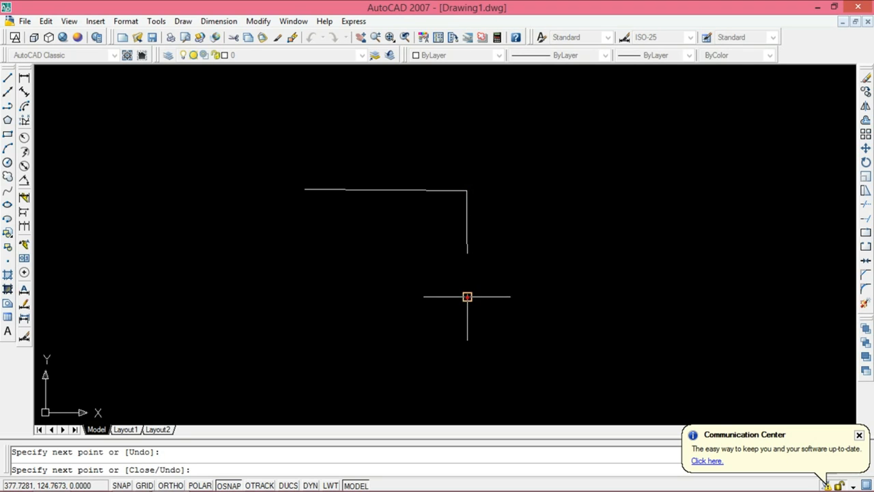
left_click(301, 297)
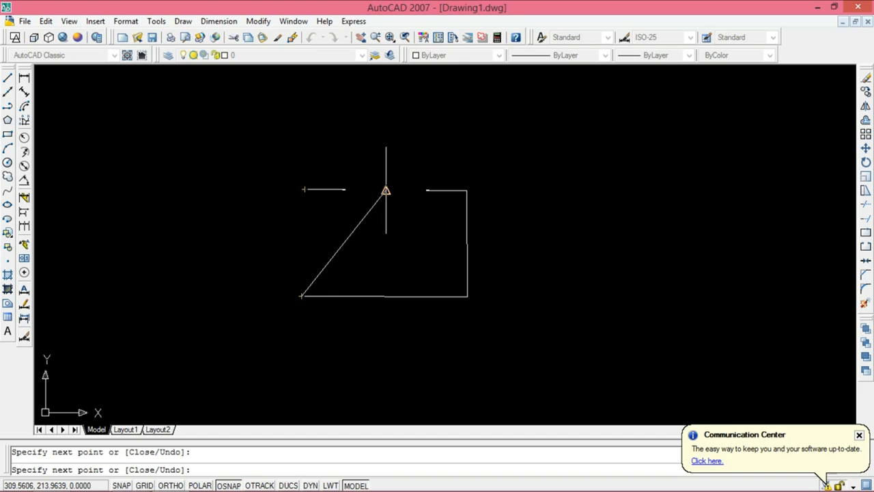
left_click(305, 189)
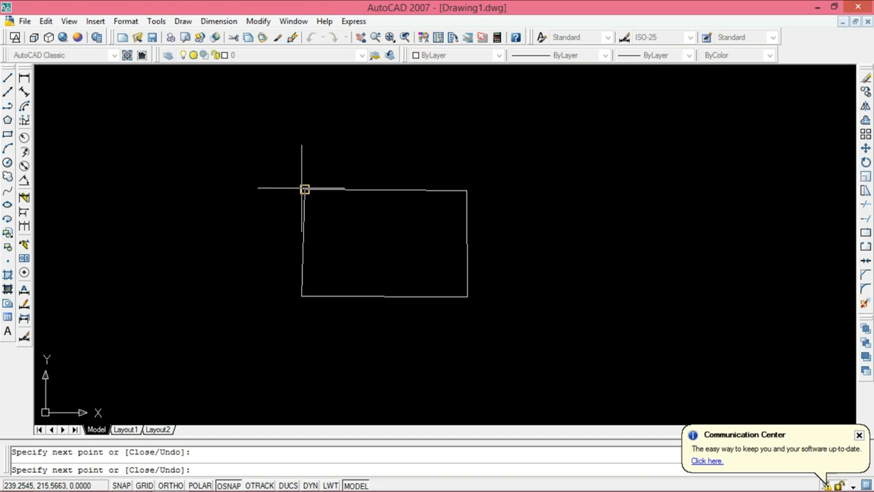
Step: Draw lines joining the rectangle's top corners through a peak about 59 units above and a point about 64 units below the top edge
left_click(384, 119)
left_click(467, 190)
left_click(390, 267)
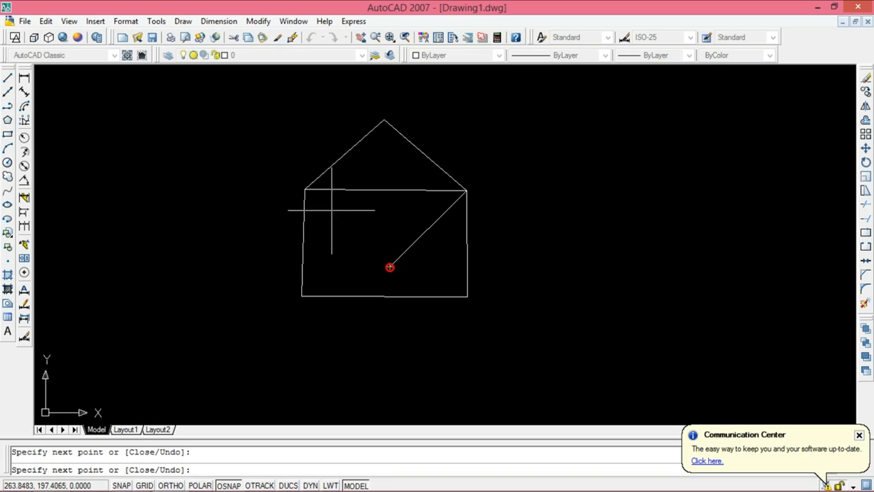
left_click(305, 191)
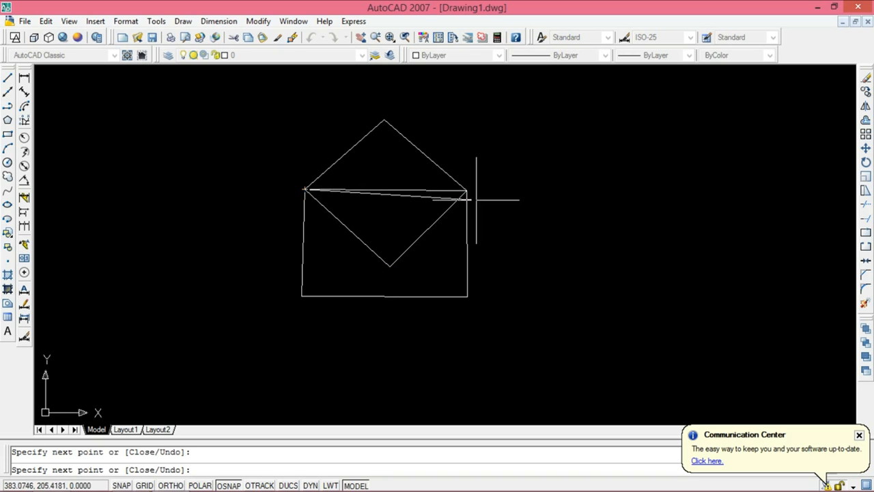
key("Escape")
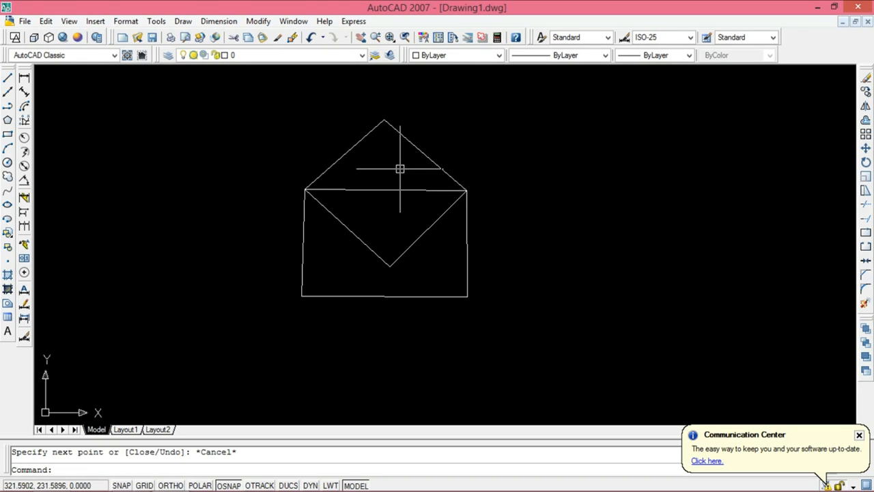
Step: Erase the rectangle's top and bottom horizontal edges
left_click(400, 168)
left_click(379, 205)
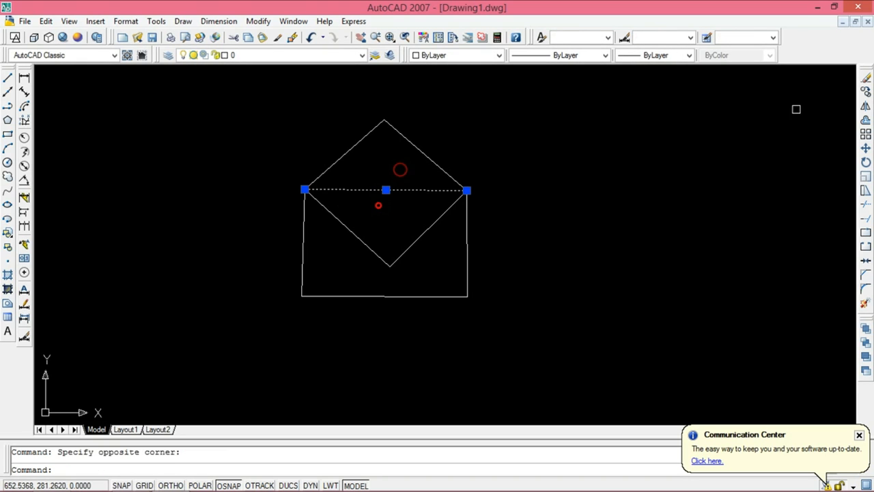
left_click(866, 78)
left_click(429, 285)
left_click(405, 324)
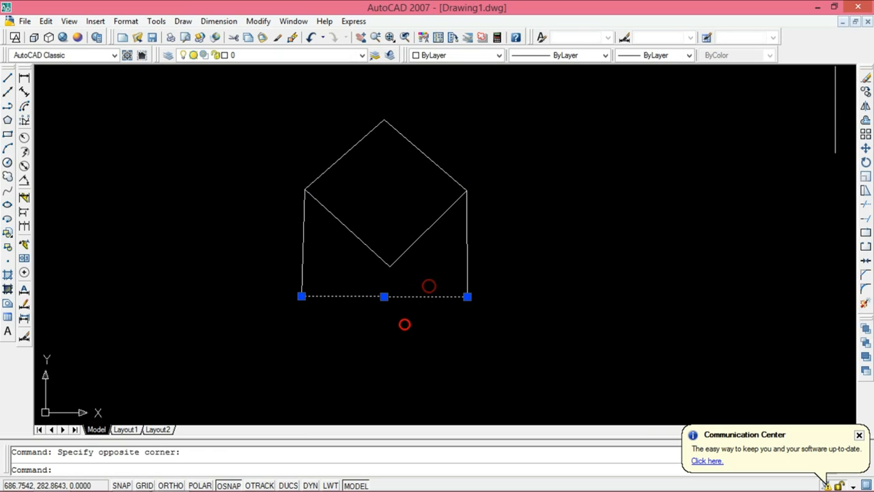
left_click(866, 78)
Step: Complete the cube with lines joining both side edges' lower ends at a point about 54 units below, and a line up to the inner corner
left_click(406, 226)
left_click(374, 280)
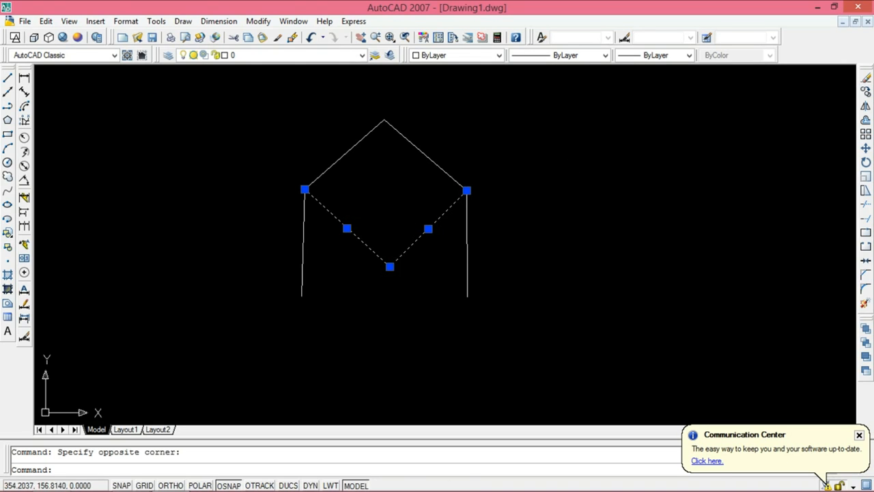
left_click(8, 79)
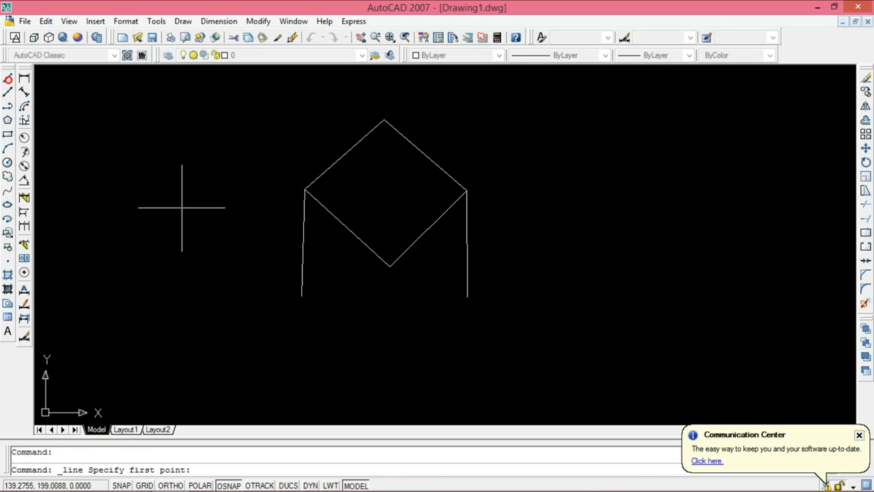
left_click(302, 296)
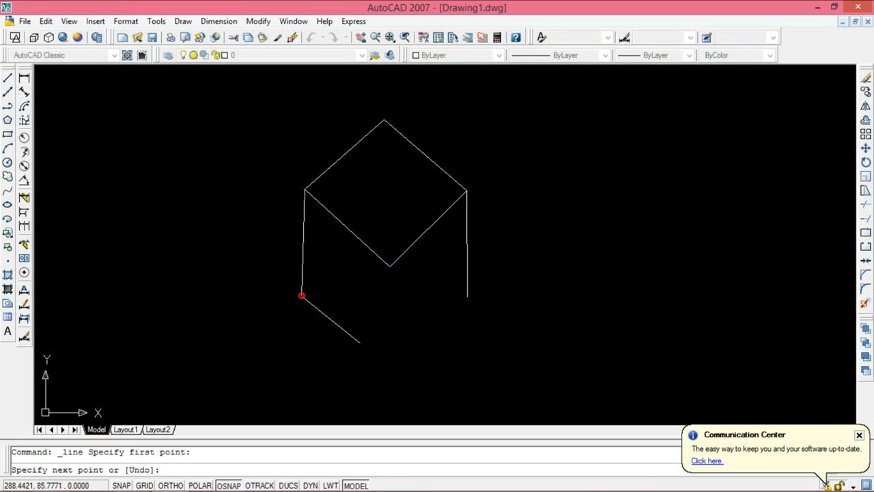
left_click(392, 361)
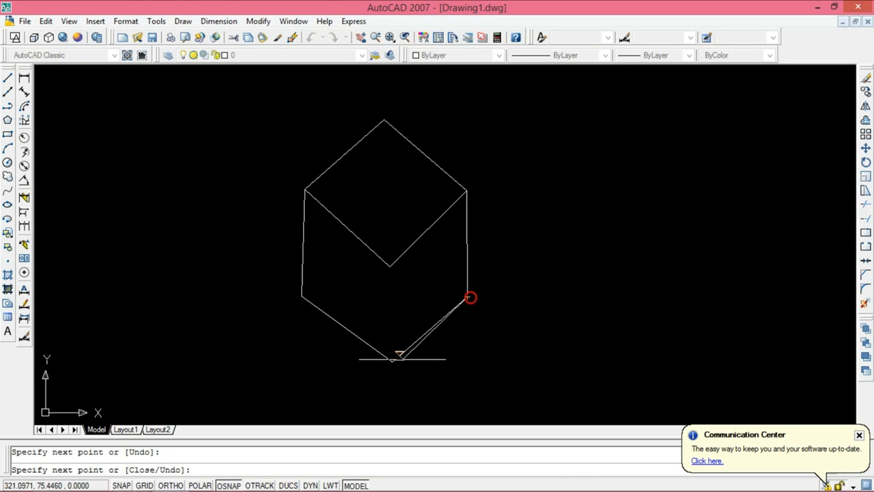
left_click(392, 361)
left_click(390, 267)
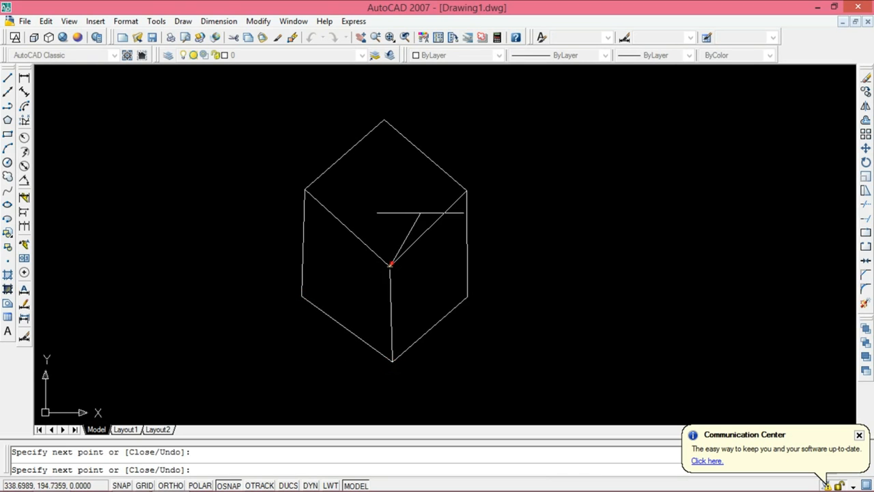
key("Escape")
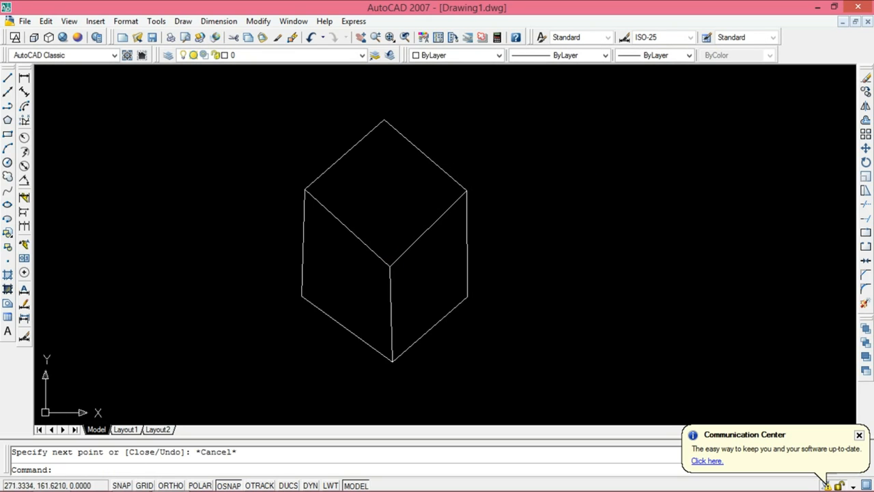
left_click(228, 486)
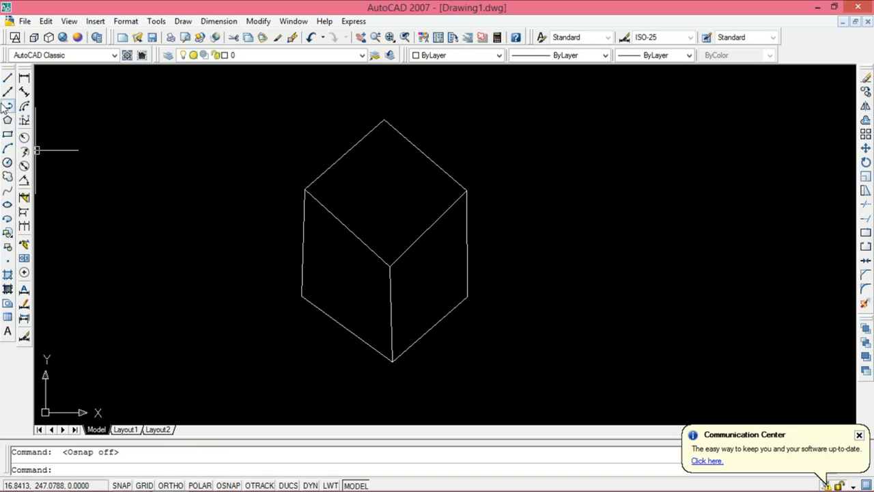
left_click(6, 79)
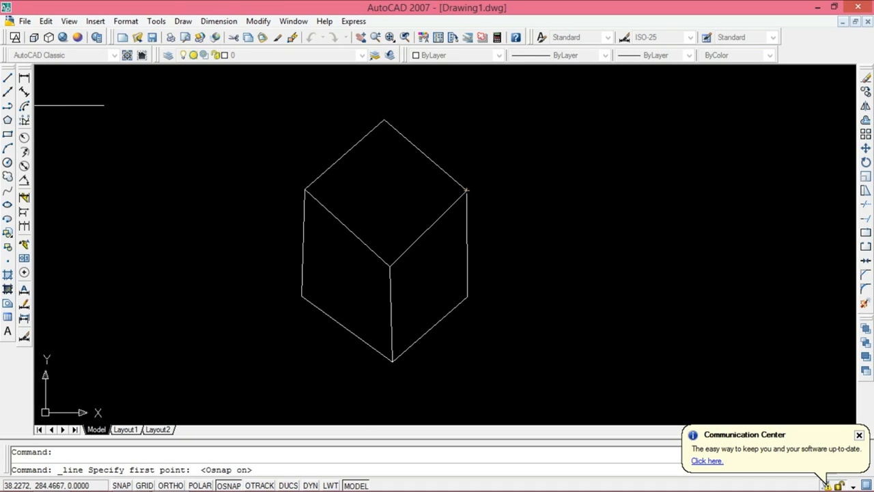
key("Escape")
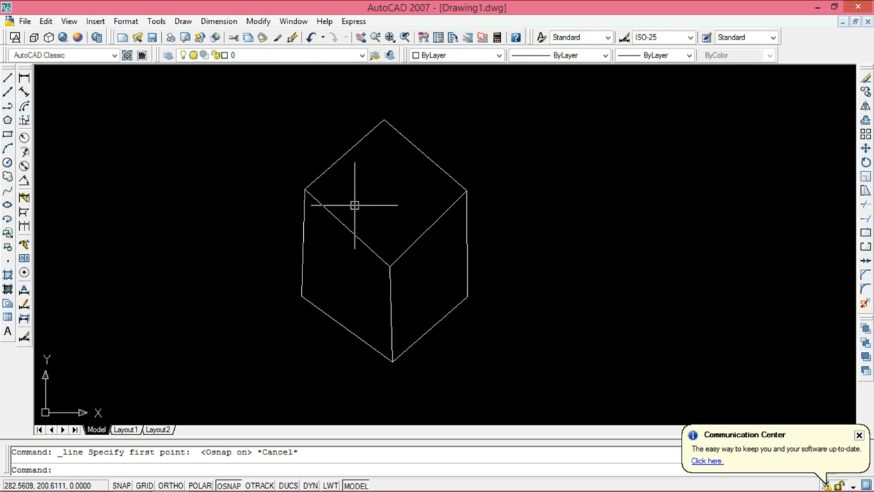
Step: Enable all object snap modes and object snap tracking in the drafting settings
right_click(232, 486)
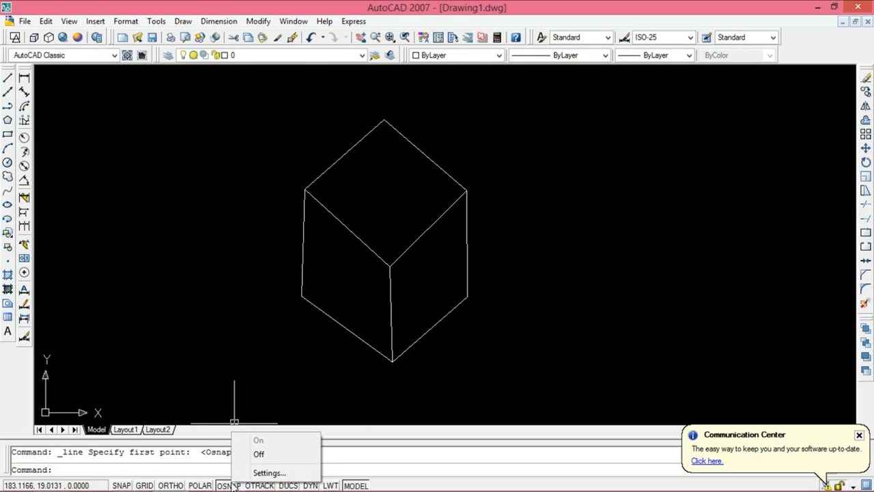
left_click(250, 471)
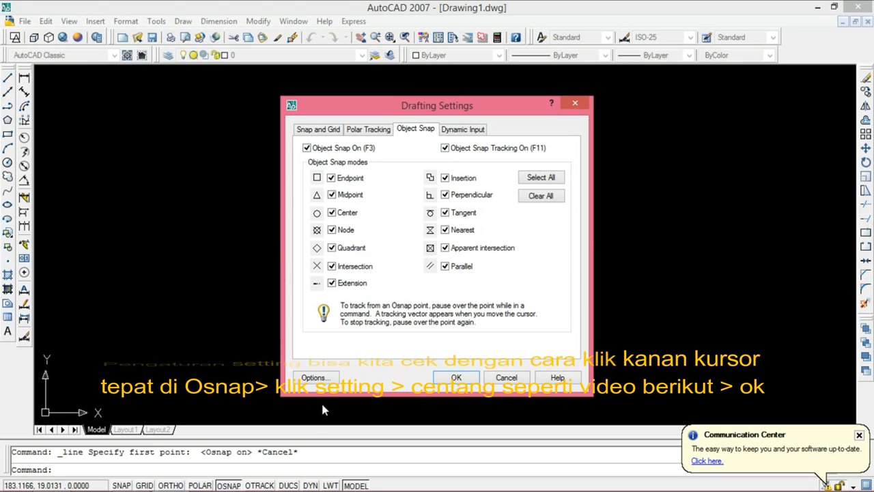
left_click(470, 375)
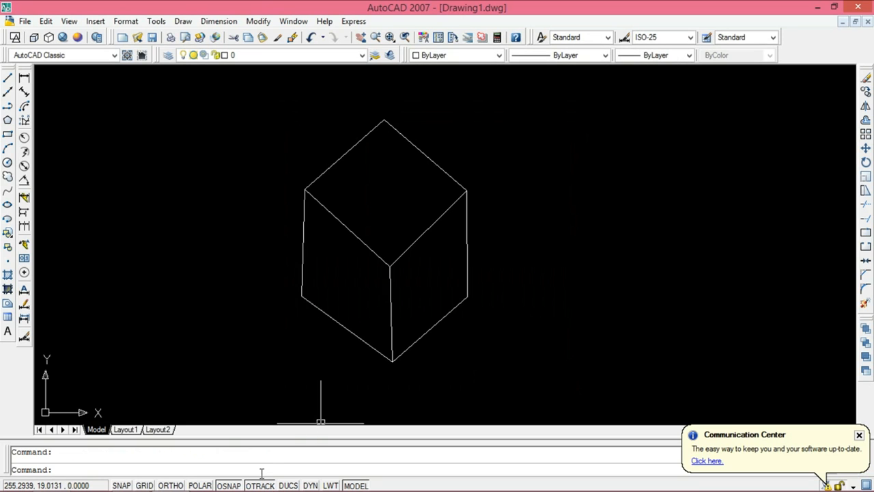
Step: With object snap tracking on, draw a closed four-sided line outline about 155 units wide beside the cube
left_click(261, 485)
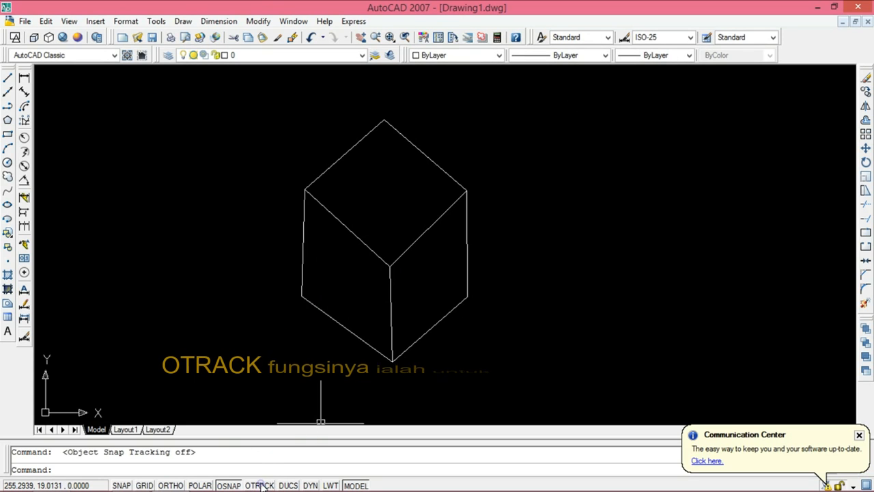
left_click(260, 485)
middle_click_drag(512, 281, 368, 281)
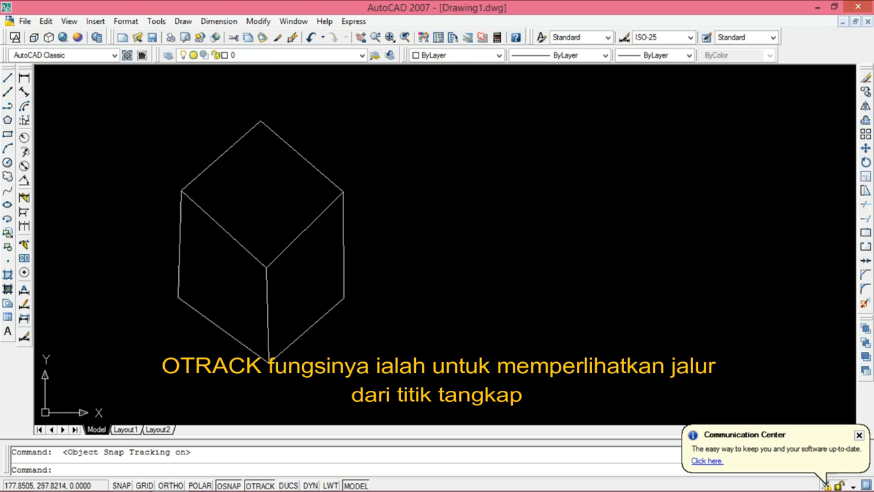
left_click(9, 78)
left_click(414, 179)
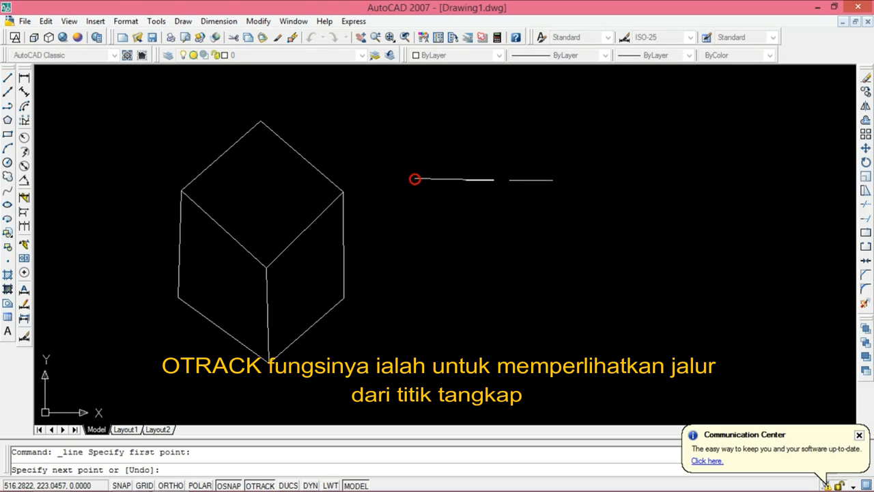
left_click(600, 179)
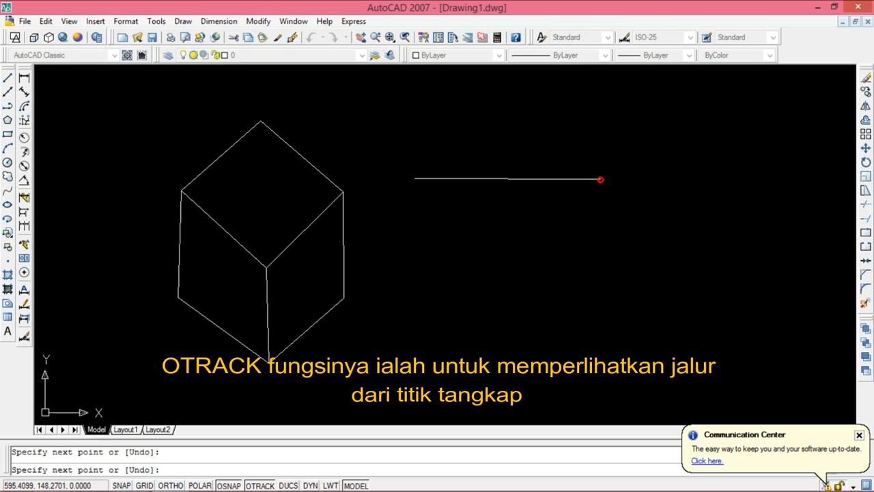
left_click(601, 310)
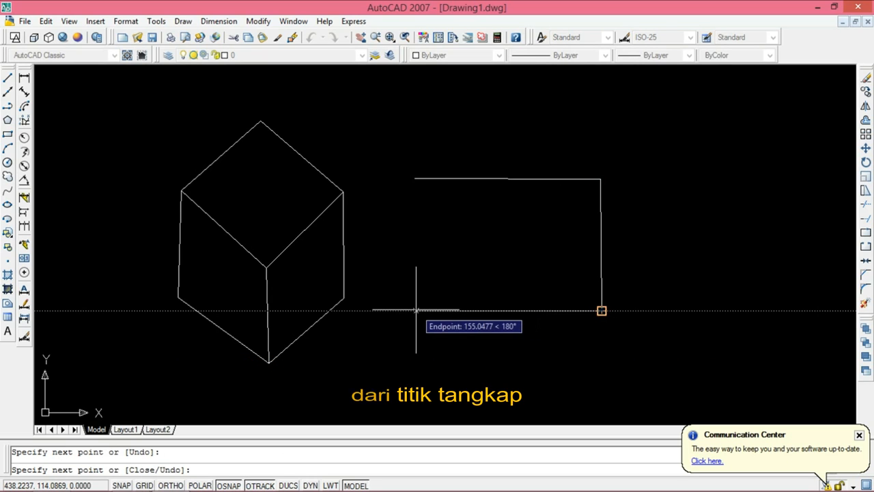
left_click(420, 309)
left_click(416, 180)
key("Escape")
scroll(393, 197, "down", 2)
middle_click_drag(424, 255, 412, 232)
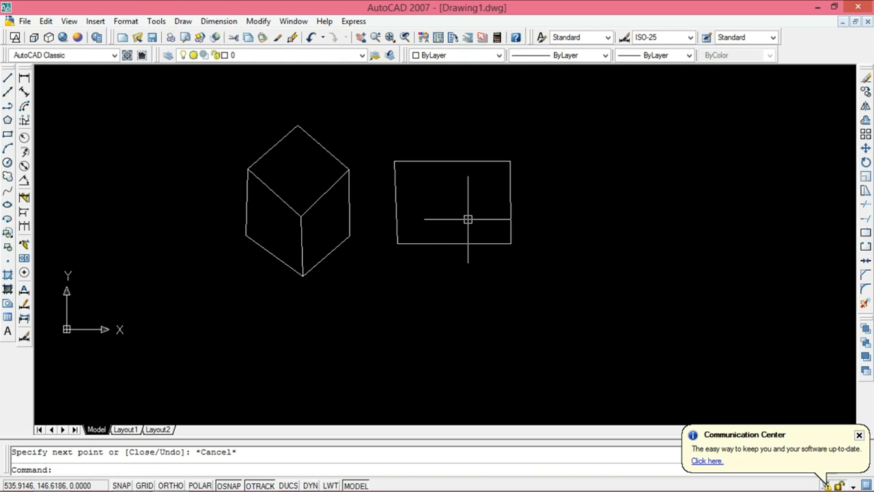
Step: Erase the cube and the four-sided outline, and turn off object snap tracking and object snap
left_click(187, 103)
left_click(617, 285)
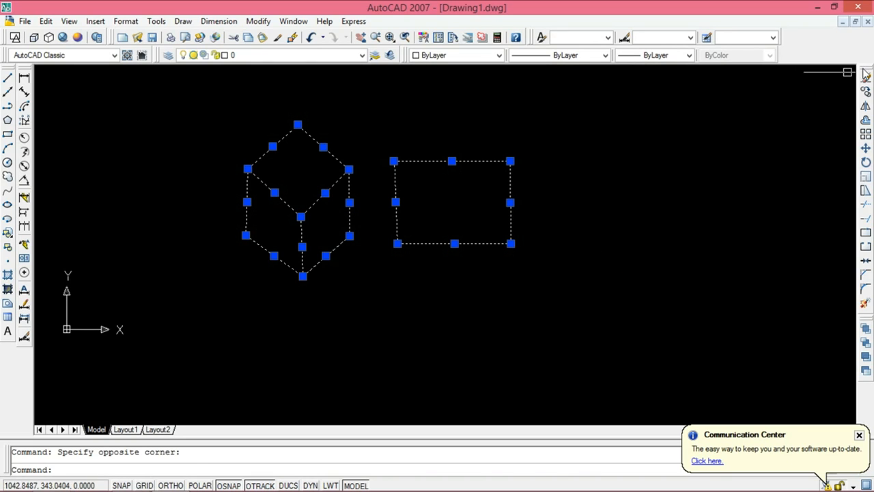
left_click(866, 77)
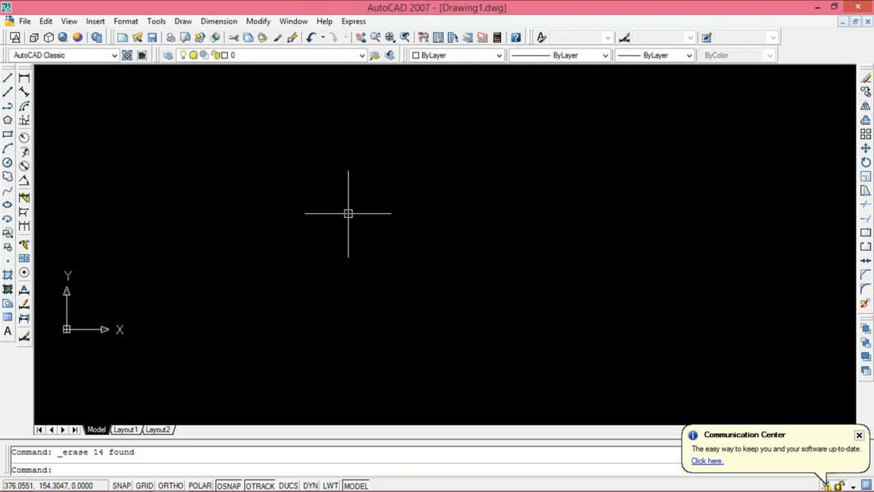
left_click(260, 486)
key("F3")
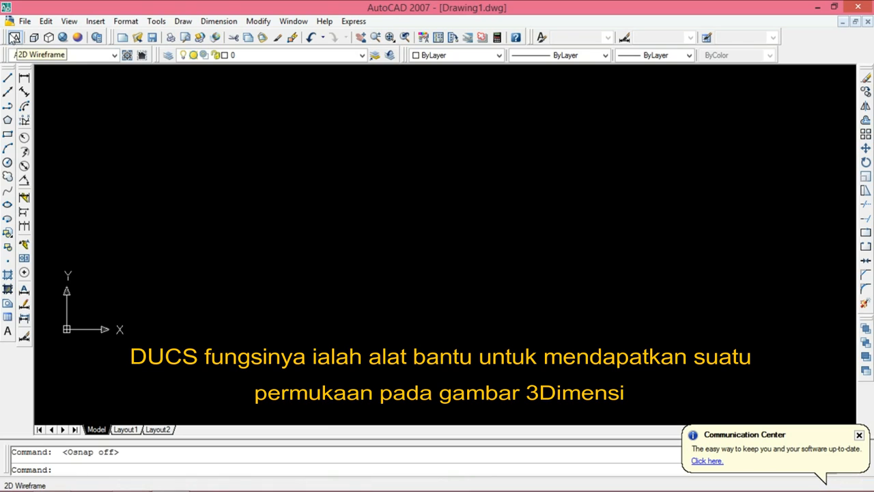
Step: Float the Visual Styles toolbar over the drawing area and display the View toolbar beside it
left_click_drag(4, 37, 175, 109)
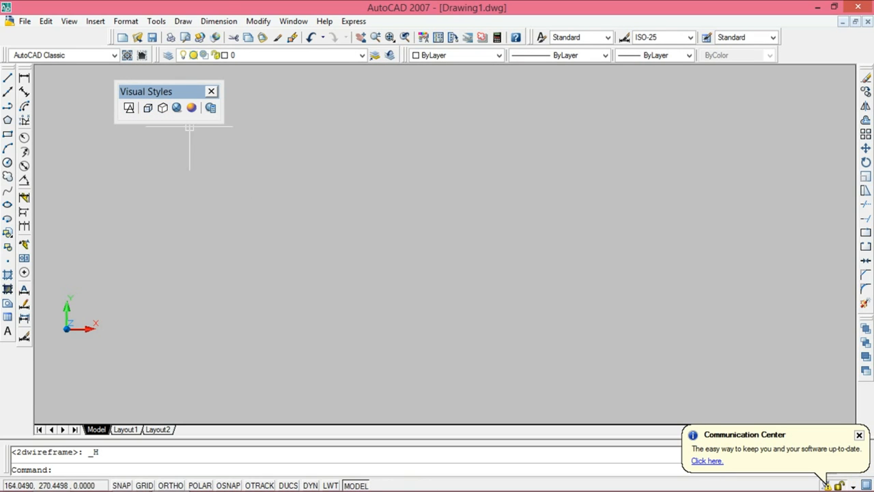
right_click(814, 51)
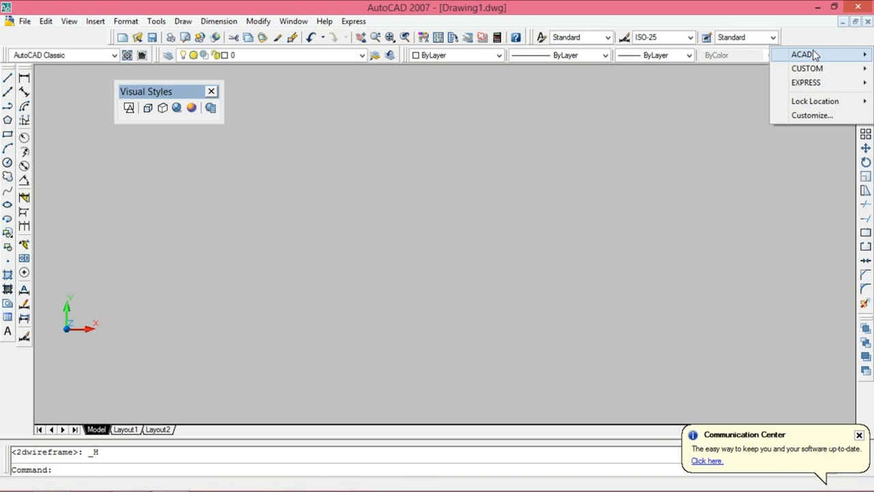
mouse_move(812, 55)
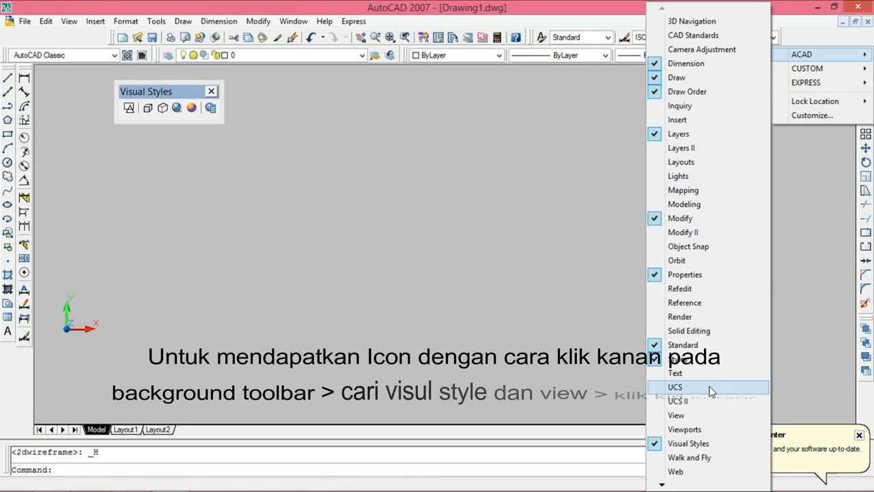
left_click(680, 415)
left_click_drag(367, 214, 429, 97)
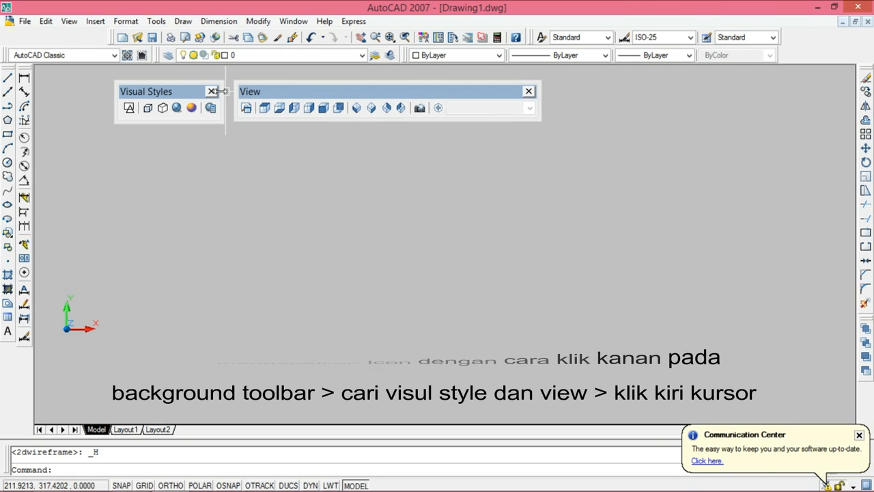
Step: Hide the Visual Styles toolbar and display it again from the ACAD toolbar list
left_click(212, 90)
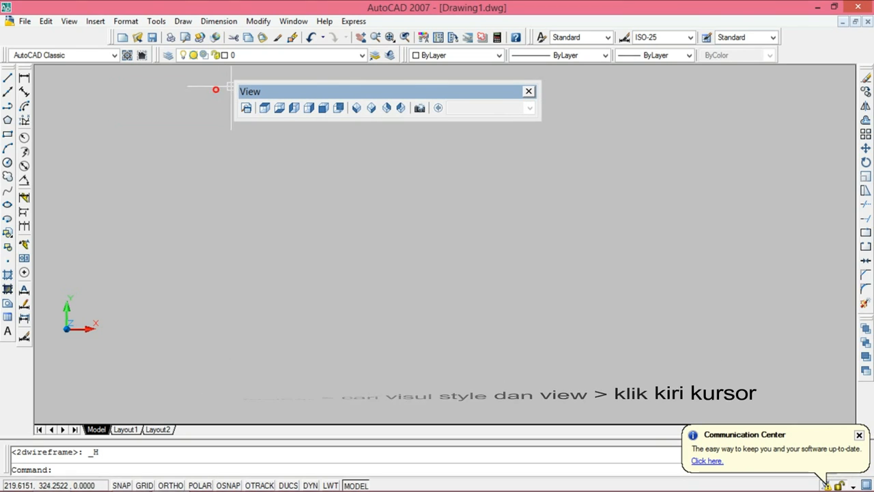
right_click(795, 55)
mouse_move(804, 62)
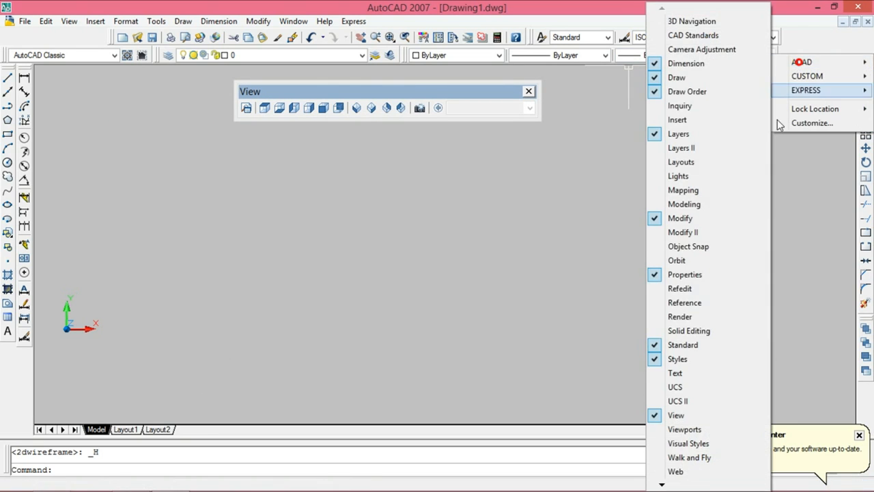
left_click(689, 444)
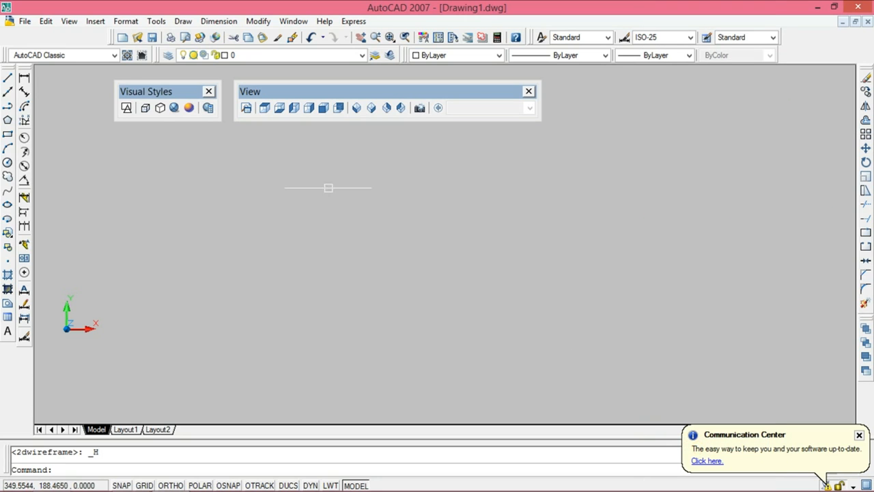
Step: Set the visual style to 3D Hidden and the view to SW Isometric
left_click(129, 111)
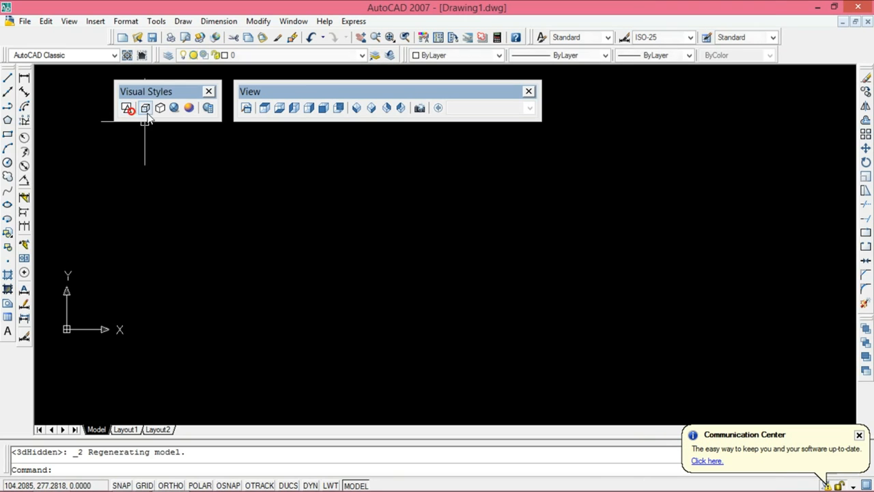
left_click(161, 110)
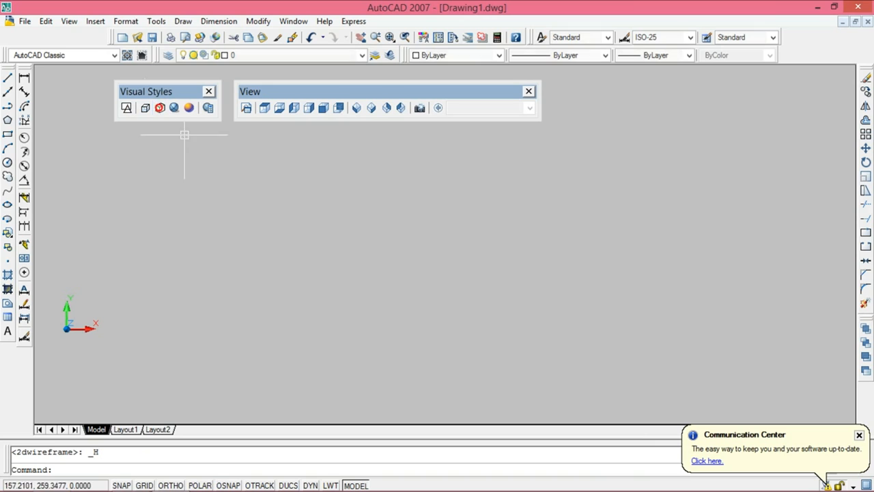
left_click(356, 108)
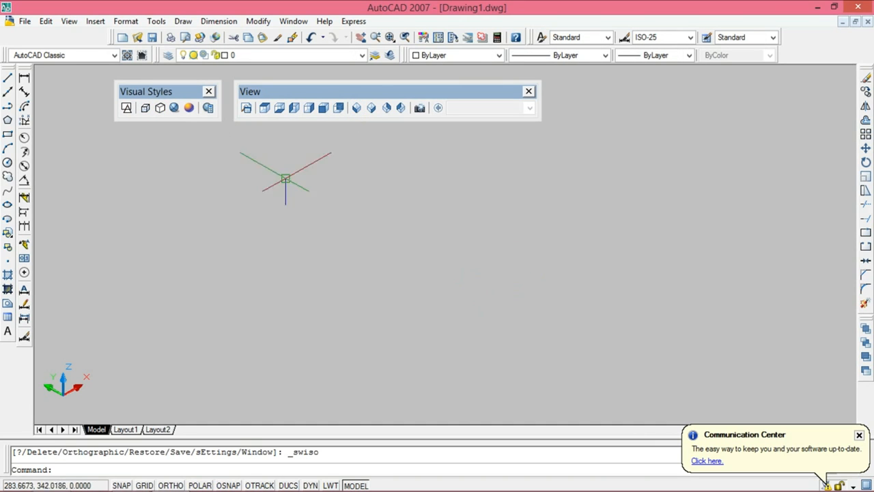
Step: Turn on dynamic UCS, draw a flat box about 23 units high, and apply the Realistic visual style
left_click(182, 22)
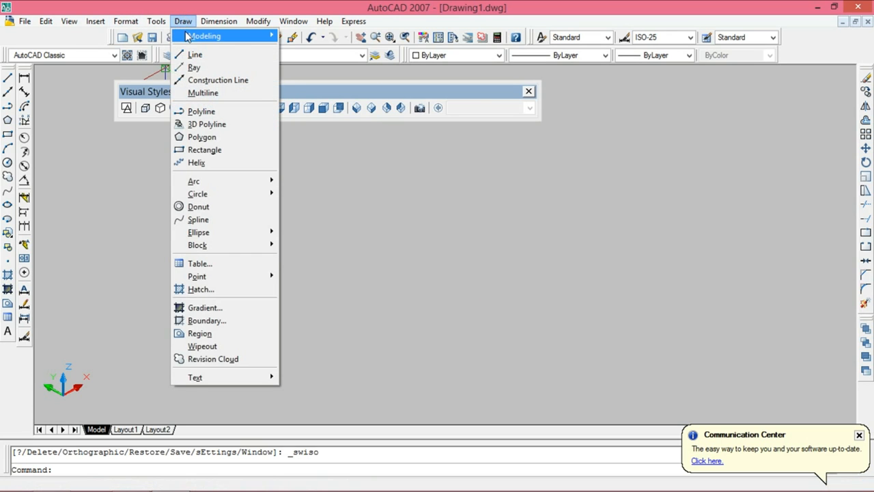
mouse_move(205, 35)
left_click(303, 51)
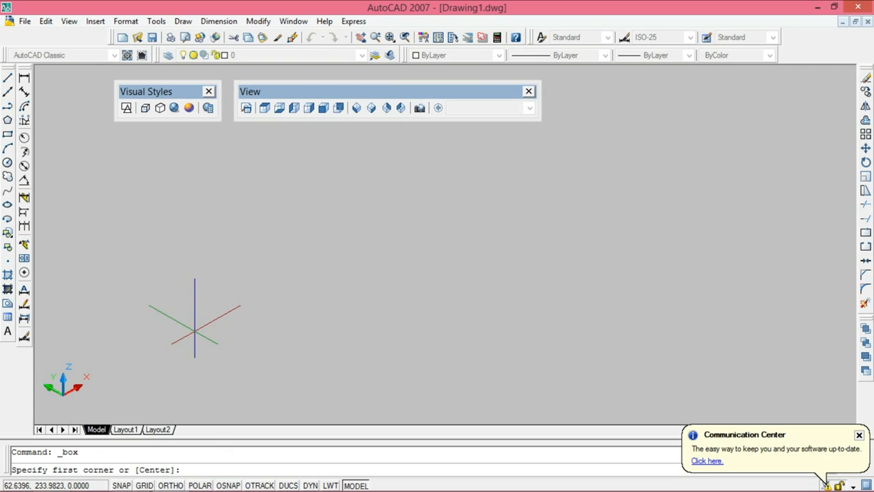
left_click(289, 485)
left_click(183, 276)
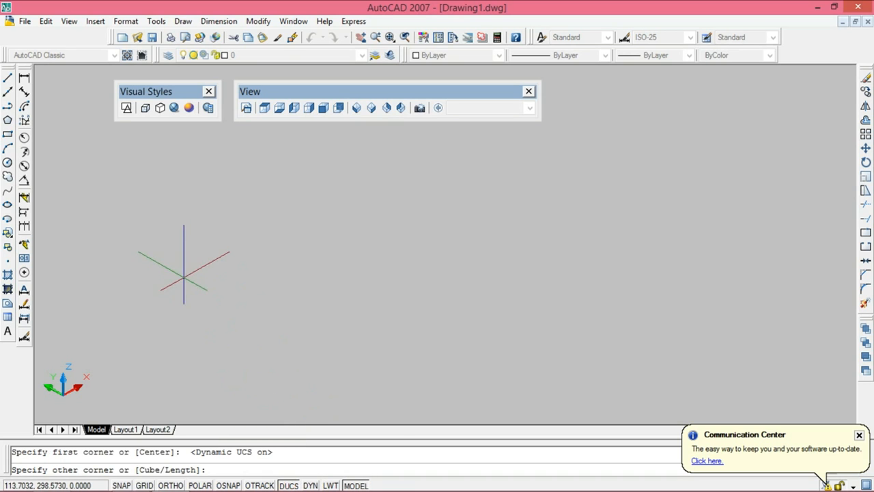
left_click(475, 250)
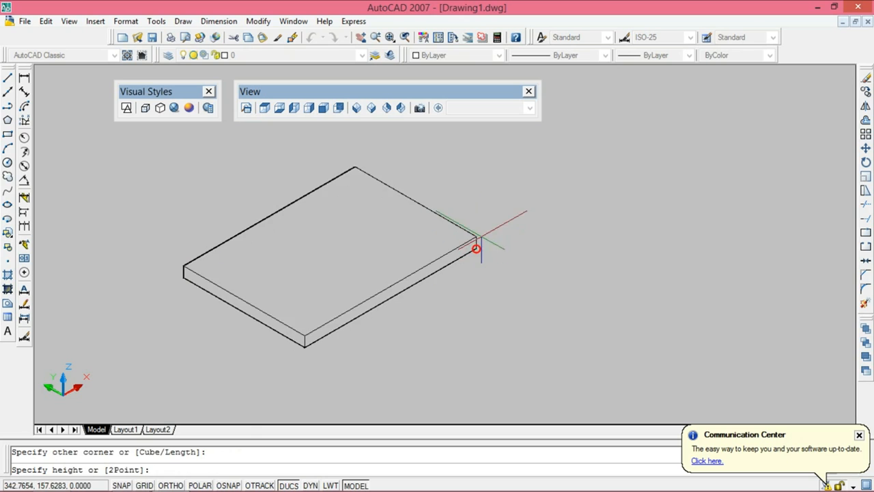
left_click(482, 228)
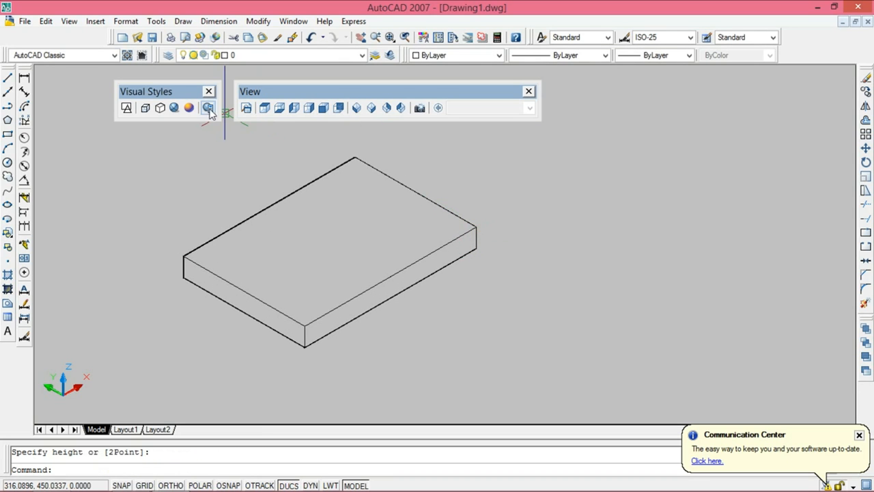
left_click(175, 109)
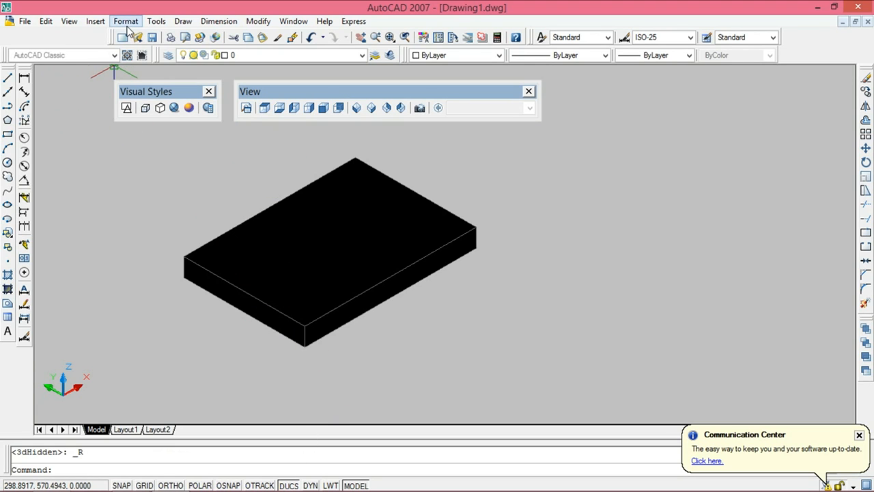
Step: Turn off dynamic UCS and draw a narrower, much taller second box that overlaps the flat box and extends past its rear edge
left_click(183, 21)
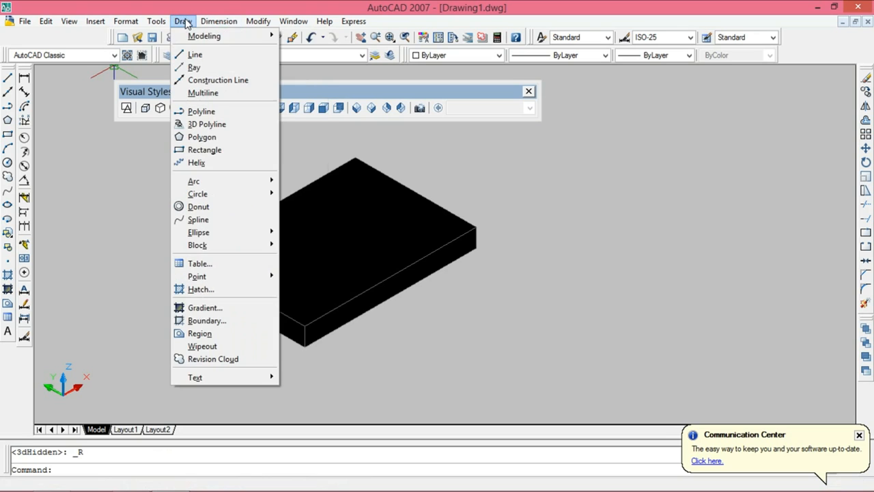
mouse_move(189, 36)
left_click(307, 50)
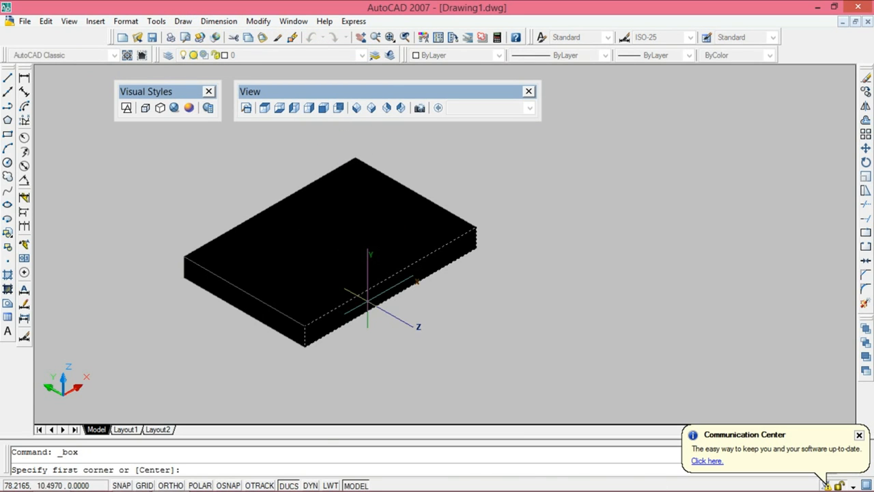
left_click(297, 485)
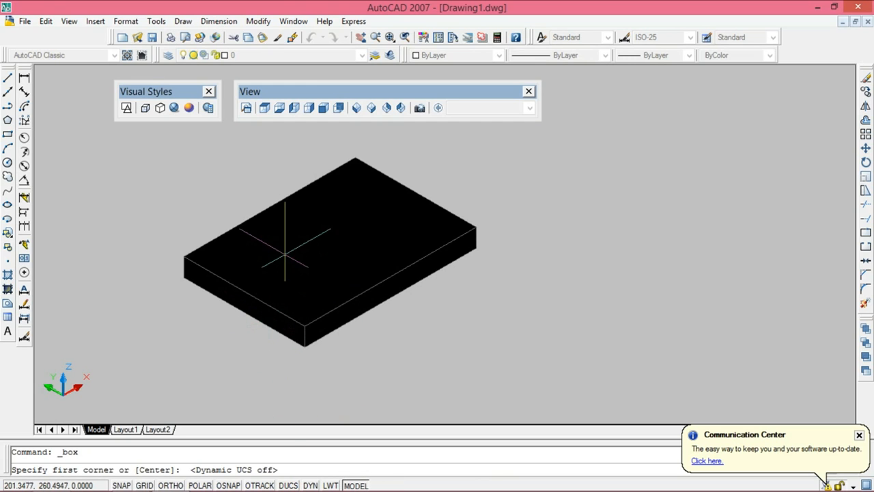
left_click(270, 239)
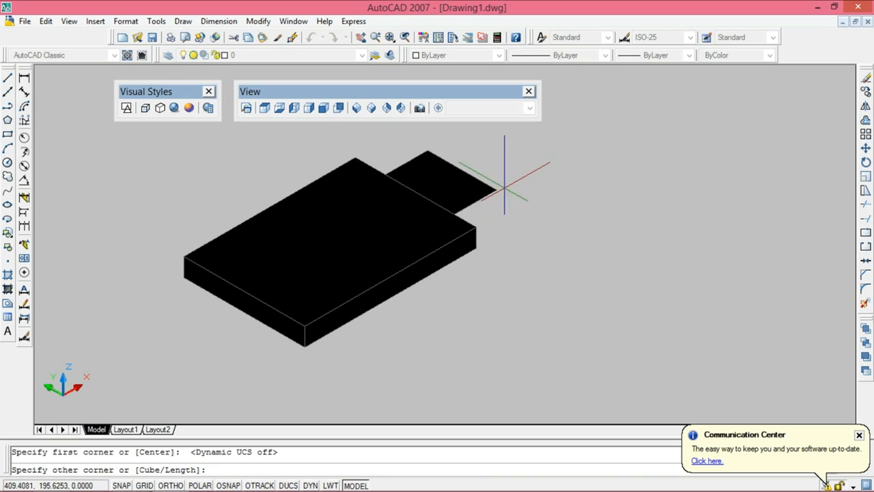
left_click(498, 203)
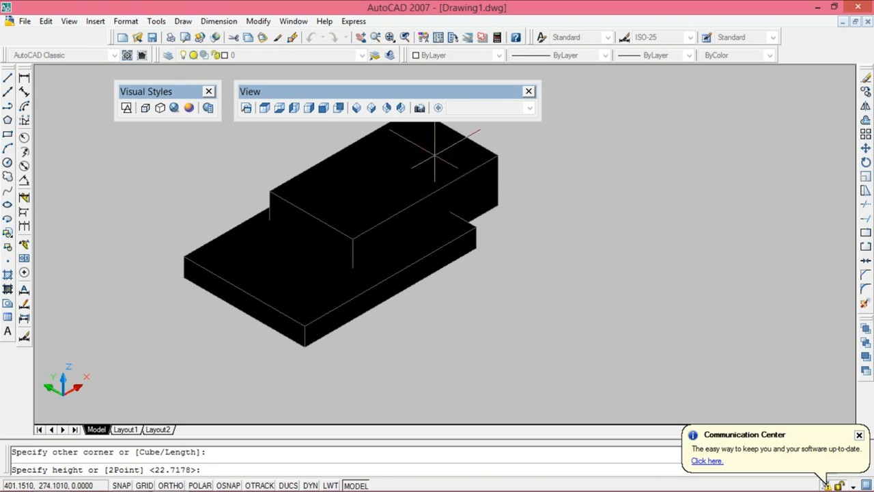
scroll(368, 220, "down", 2)
scroll(362, 263, "down", 2)
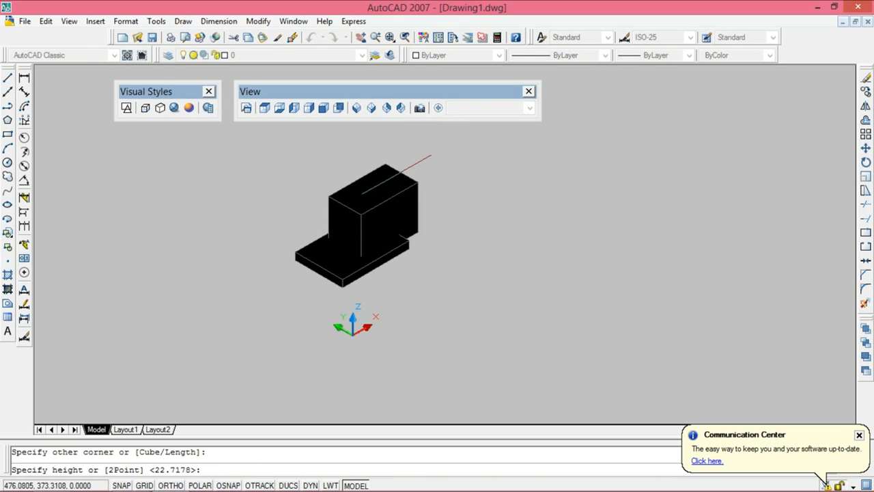
left_click(396, 155)
scroll(403, 226, "up", 2)
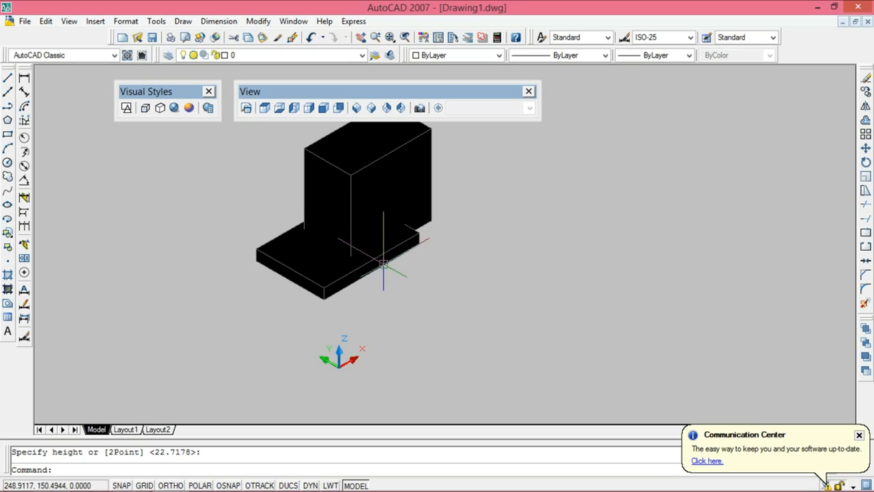
Step: Apply the Conceptual visual style and move the View and Visual Styles toolbars clear of the two boxes
left_click(189, 108)
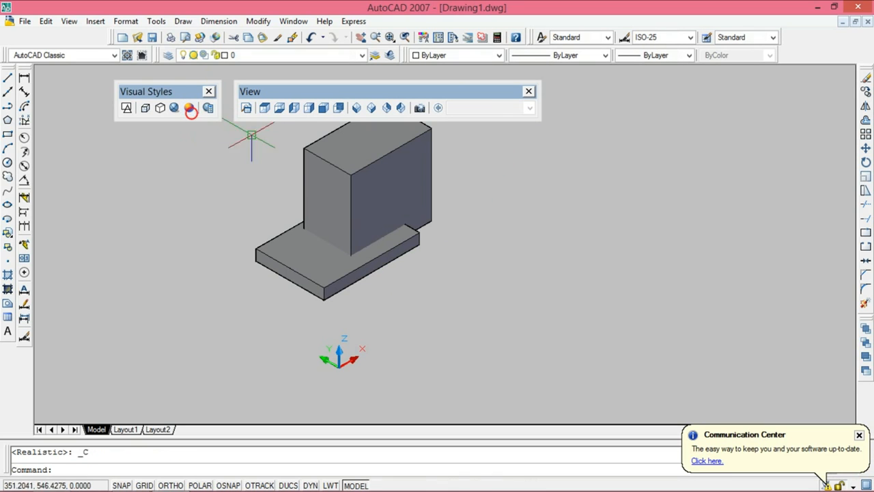
middle_click_drag(429, 235, 421, 254)
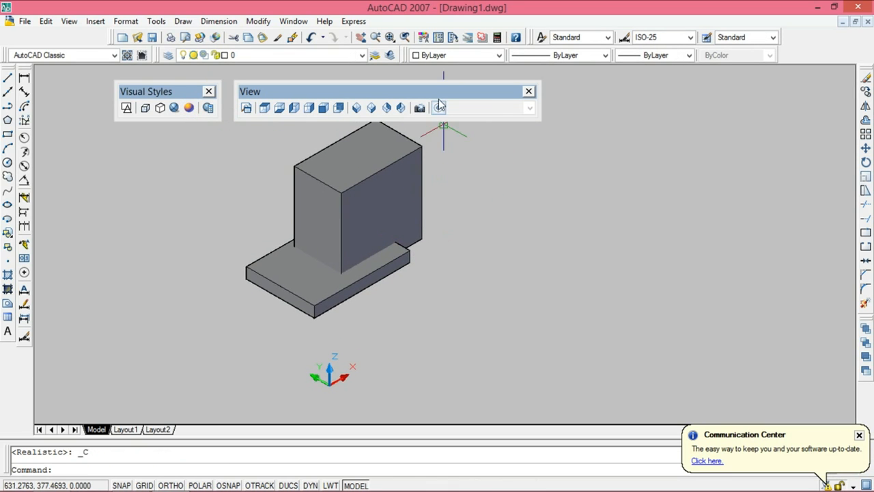
left_click_drag(438, 96, 489, 75)
left_click_drag(170, 96, 233, 81)
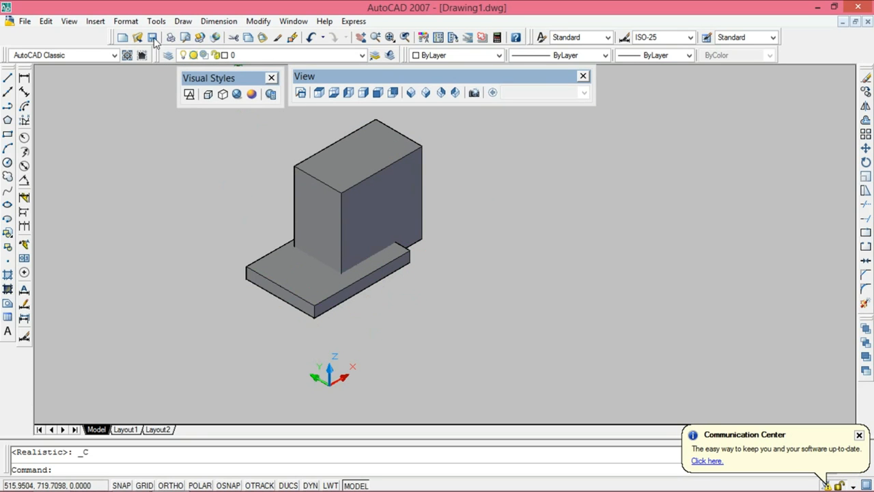
Step: Turn on dynamic UCS and draw a slim box about 222 units long projecting from the tall box's front-left face
left_click(183, 21)
left_click(188, 36)
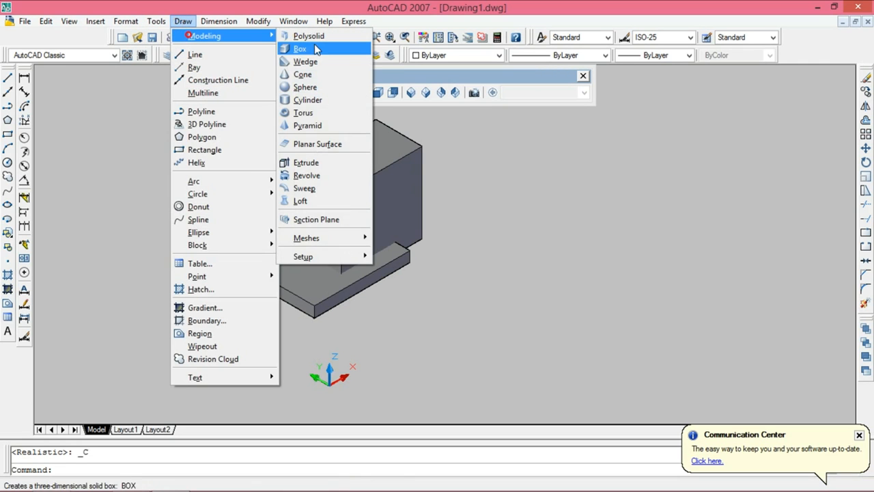
left_click(317, 50)
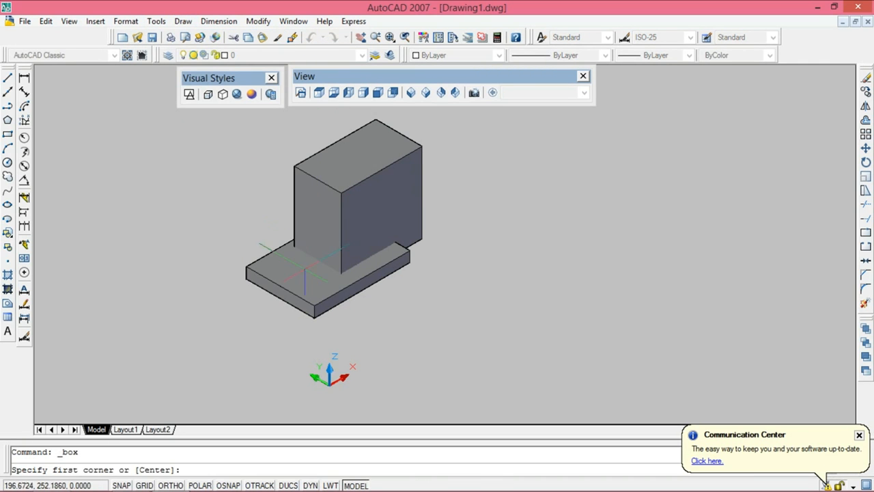
left_click(288, 485)
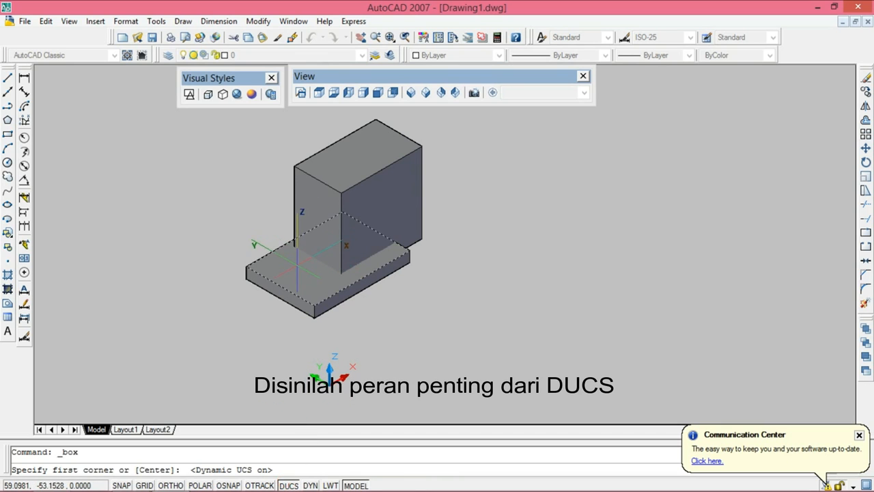
left_click(308, 203)
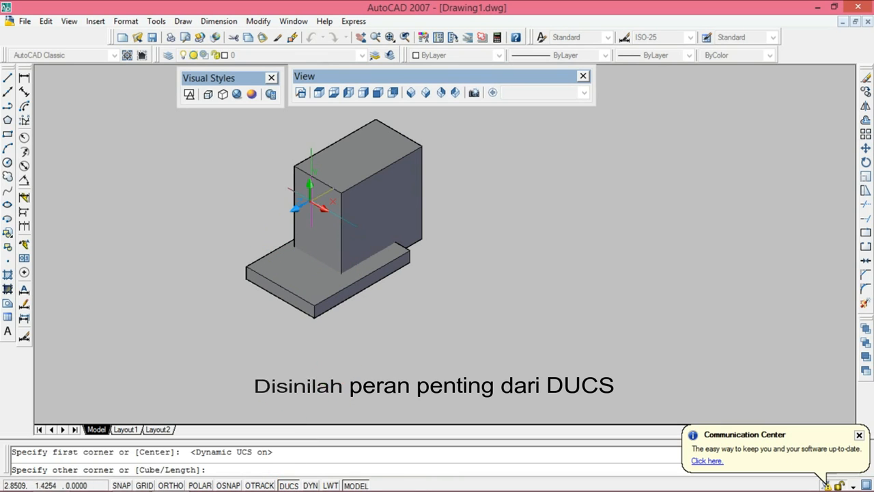
left_click(326, 229)
left_click(225, 283)
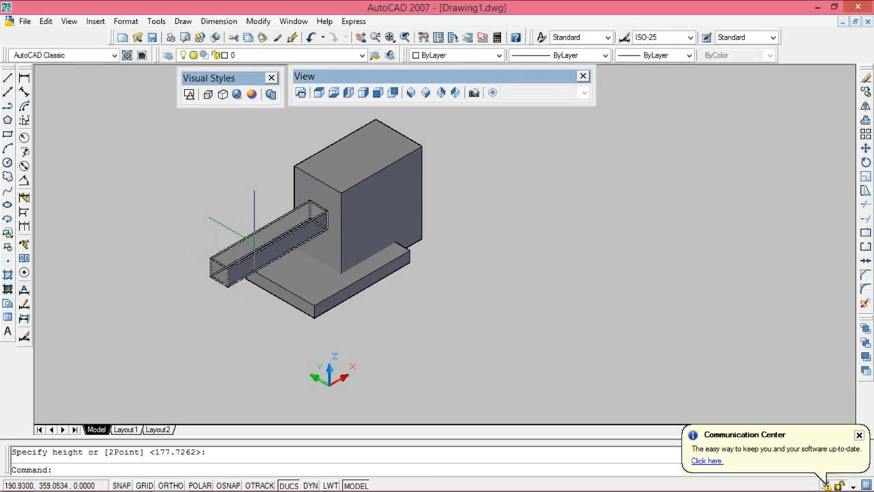
Step: Draw a long, slender cone with its base on the right-hand side face of the projecting box
left_click(183, 21)
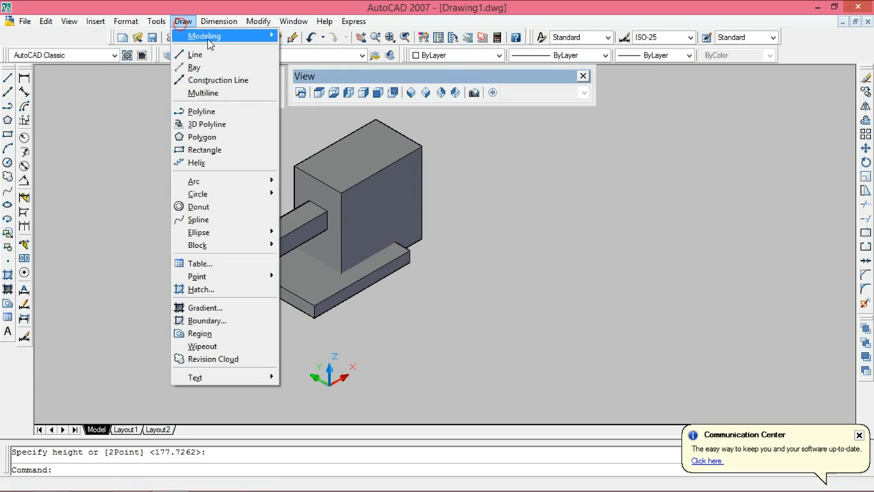
mouse_move(210, 37)
left_click(295, 72)
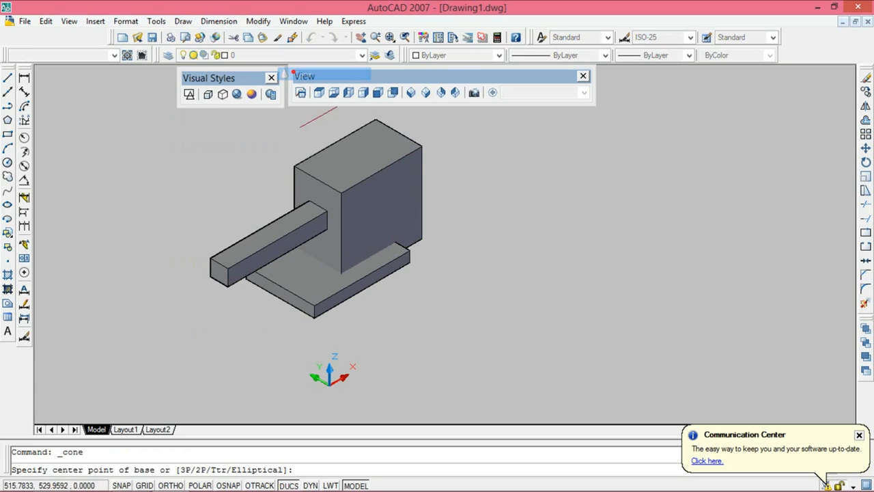
left_click(282, 237)
left_click(292, 244)
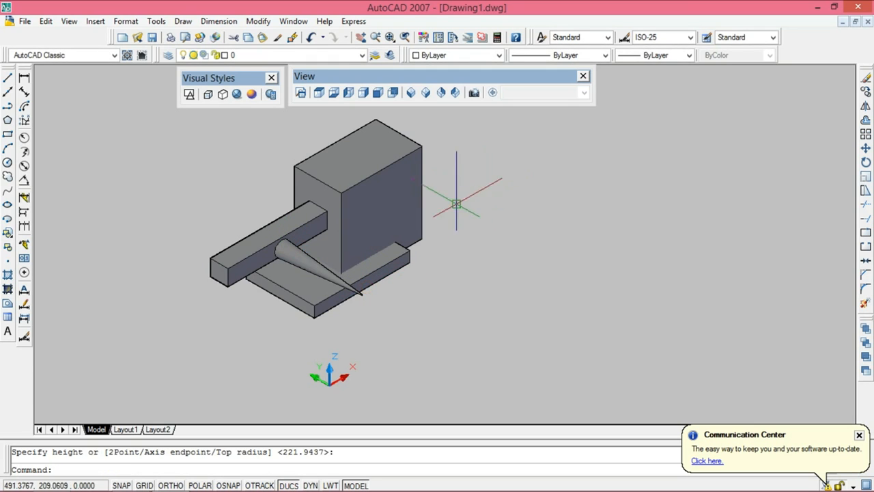
Step: Erase all three boxes and the cone
scroll(197, 193, "up", 2)
middle_click_drag(387, 205, 387, 225)
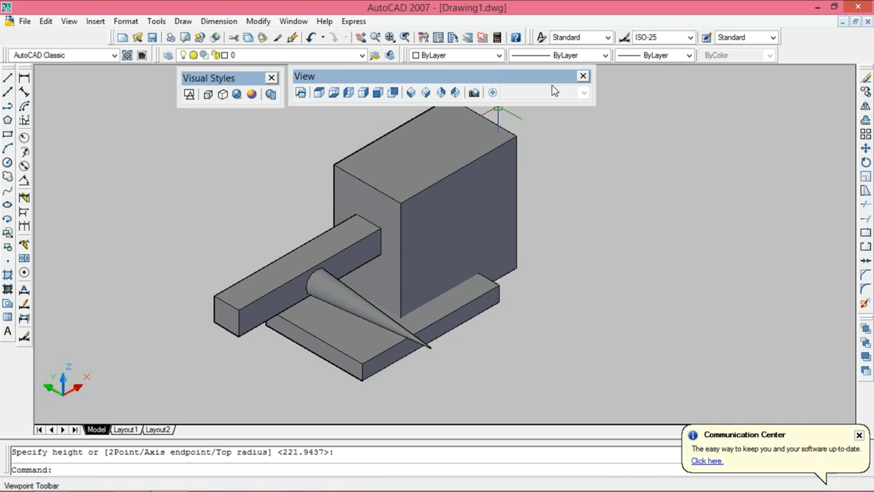
left_click(560, 156)
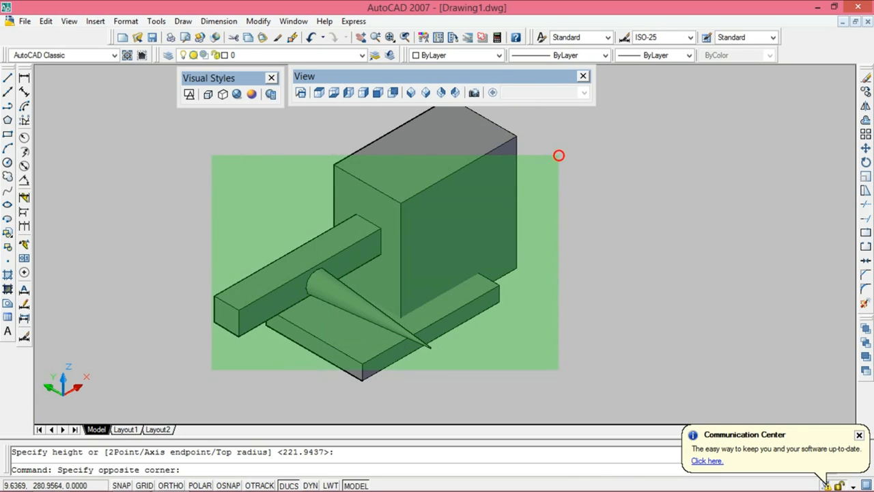
left_click(211, 371)
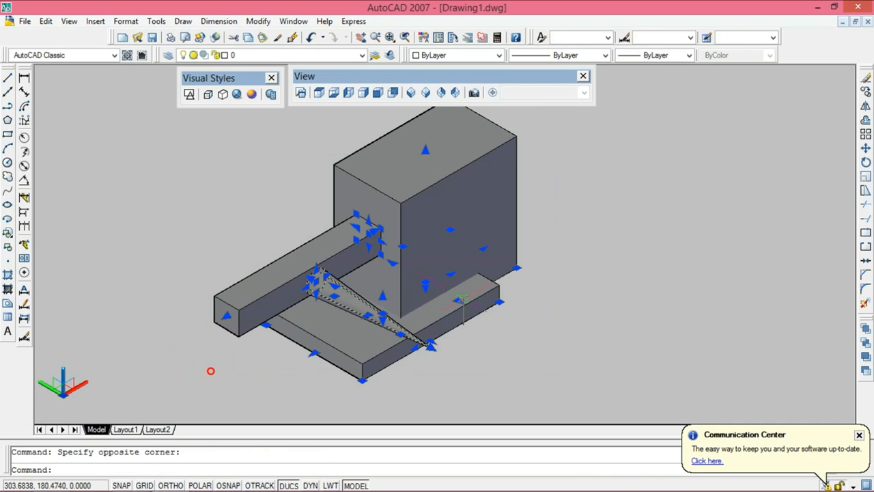
left_click(866, 79)
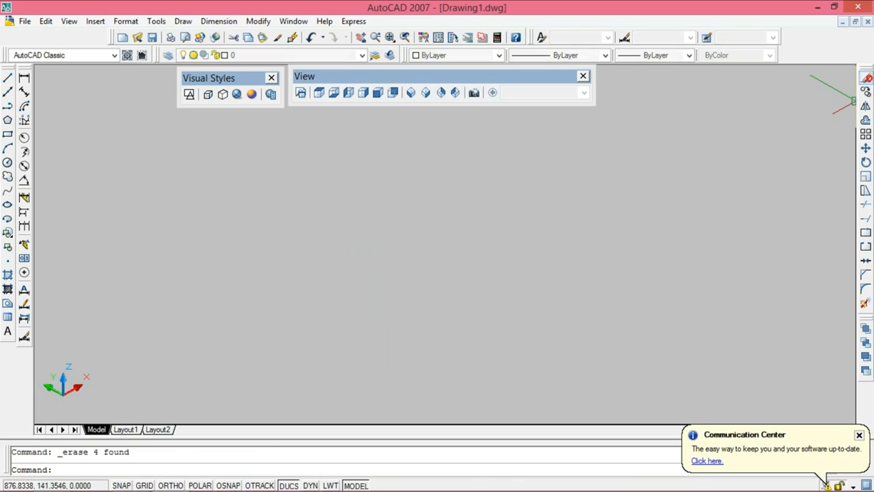
Step: Set the Top view with the 2D Wireframe visual style, dock the Visual Styles toolbar and close the View toolbar
left_click(321, 95)
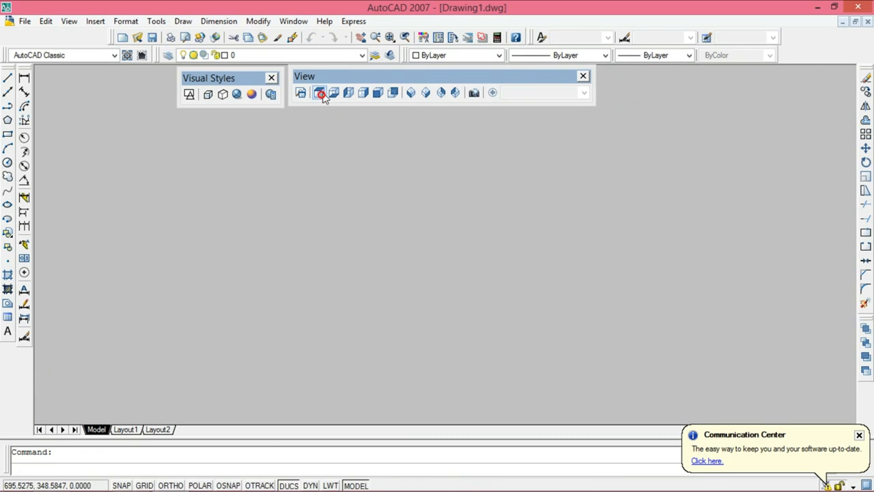
left_click(190, 95)
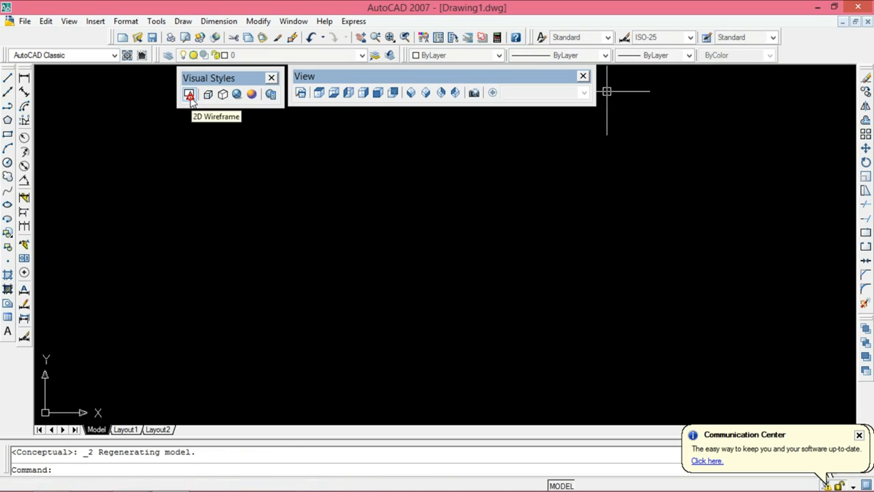
left_click_drag(254, 77, 49, 42)
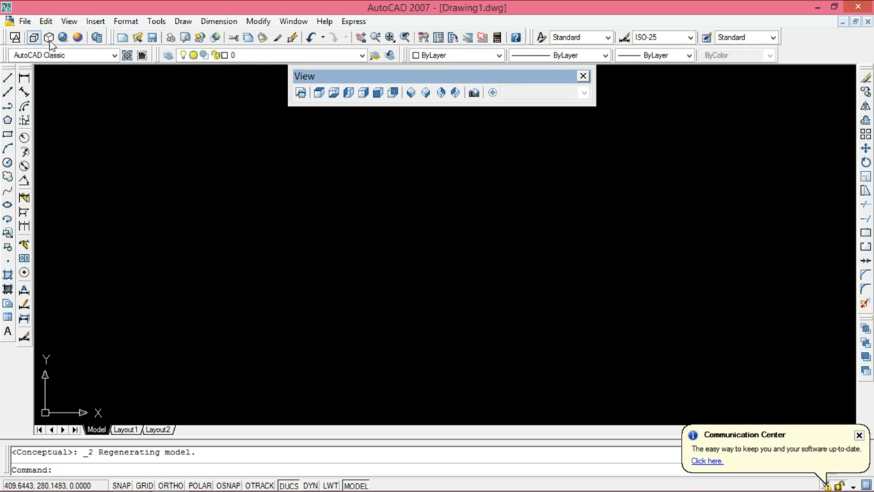
left_click(582, 77)
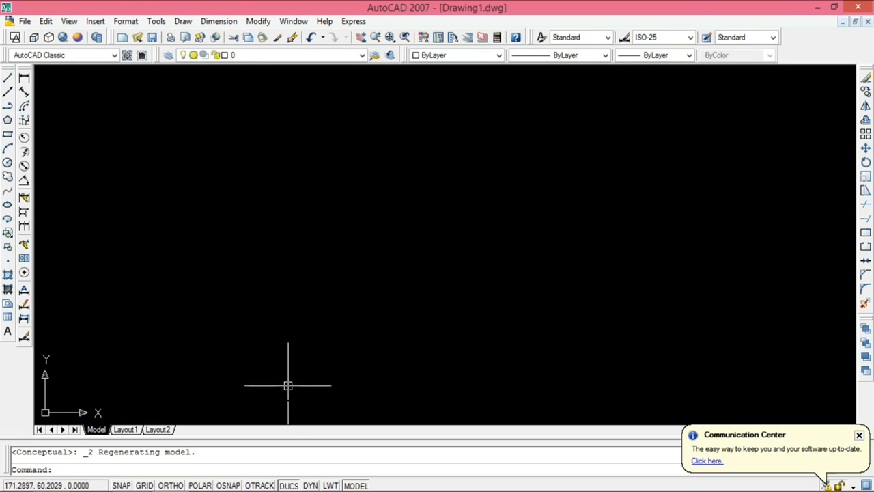
Step: Turn off dynamic UCS, turn on dynamic input and draw a nearly horizontal line with a length of 500
left_click(289, 485)
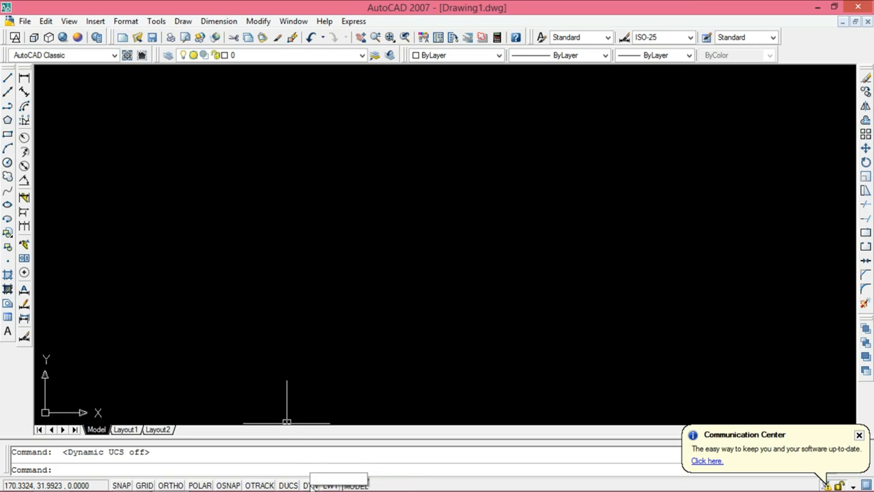
left_click(7, 78)
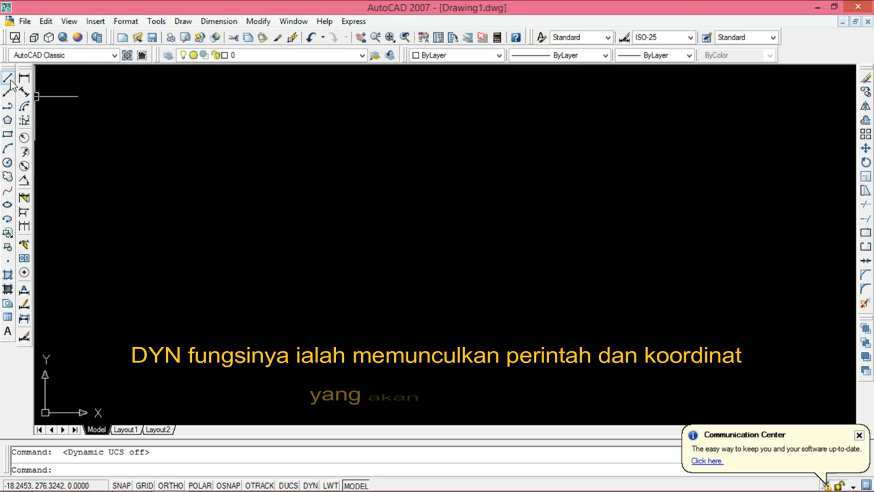
left_click(332, 232)
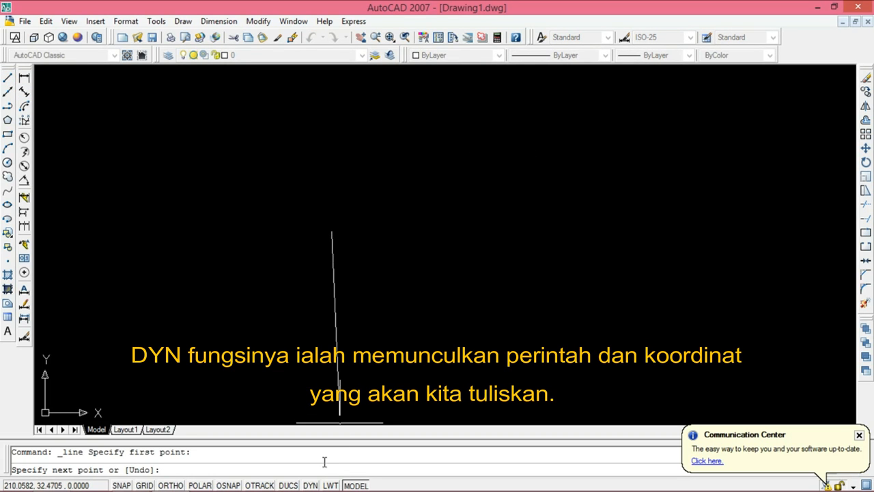
left_click(313, 485)
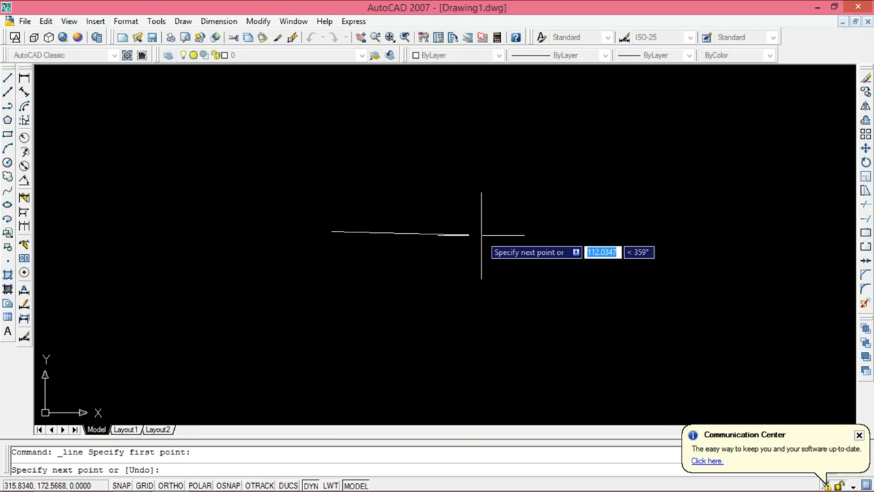
type("500")
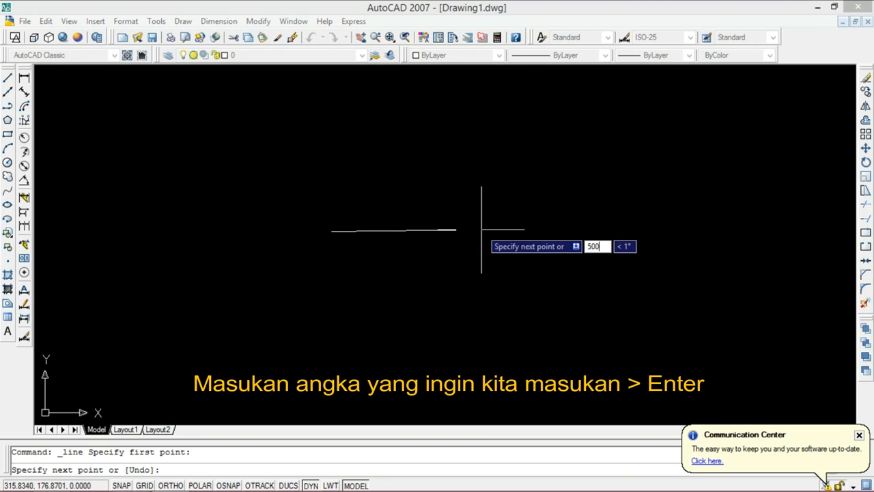
key("Return")
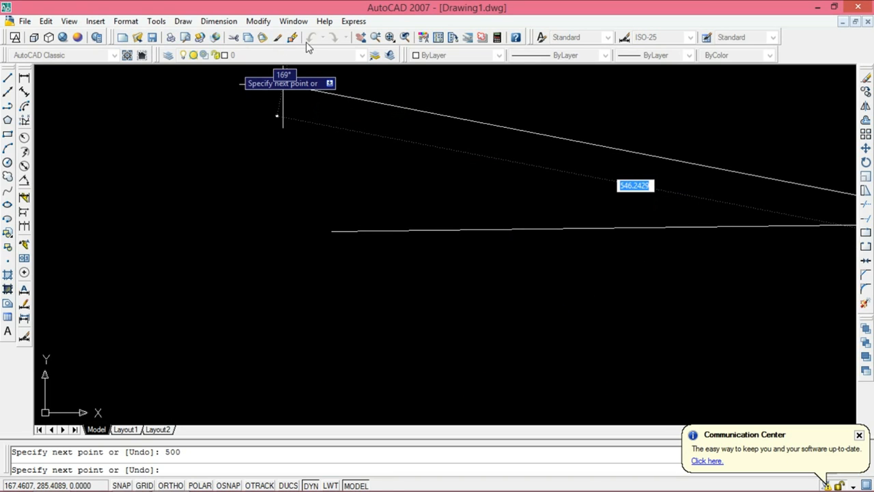
key("Escape")
Step: Erase the line of length 500
left_click_drag(378, 203, 354, 255)
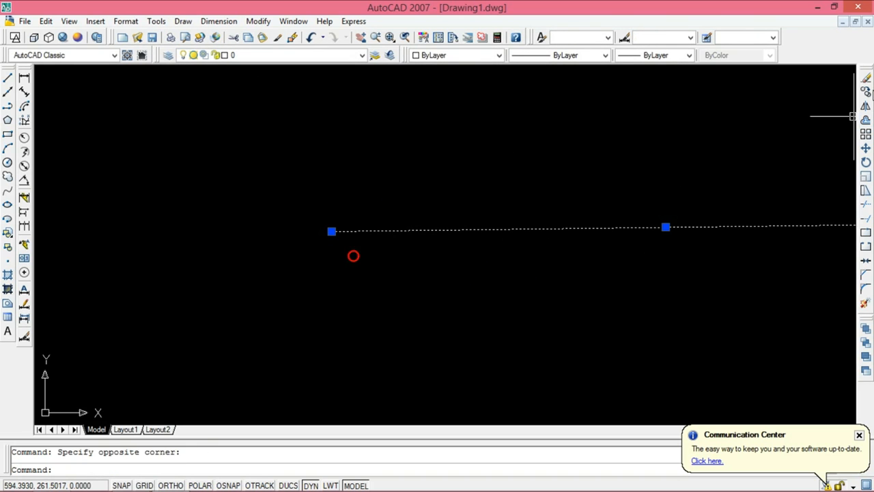
left_click(866, 80)
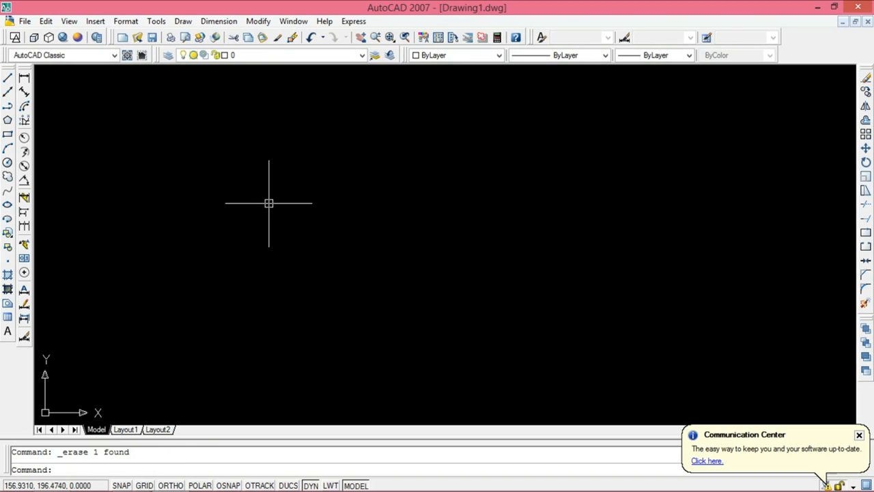
Step: Draw a four-sided outline of lines with a 100-unit base, about 80 units high, and turn off dynamic input
left_click(8, 78)
left_click(207, 246)
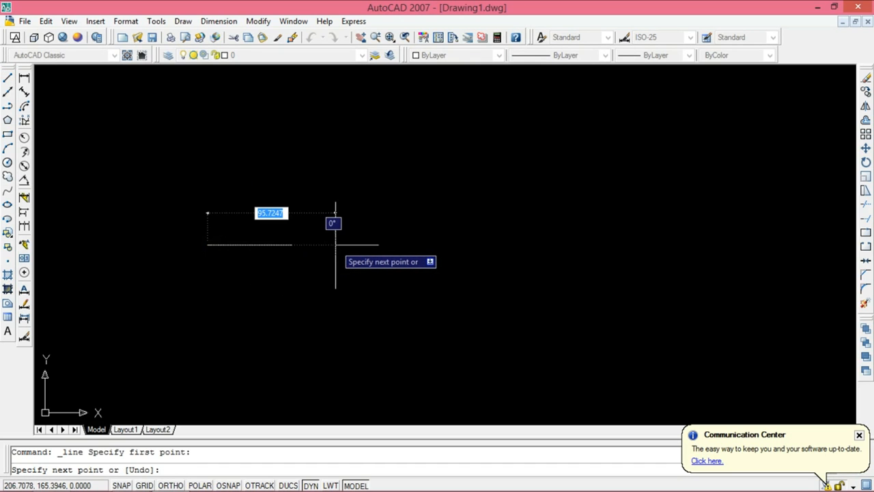
type("1")
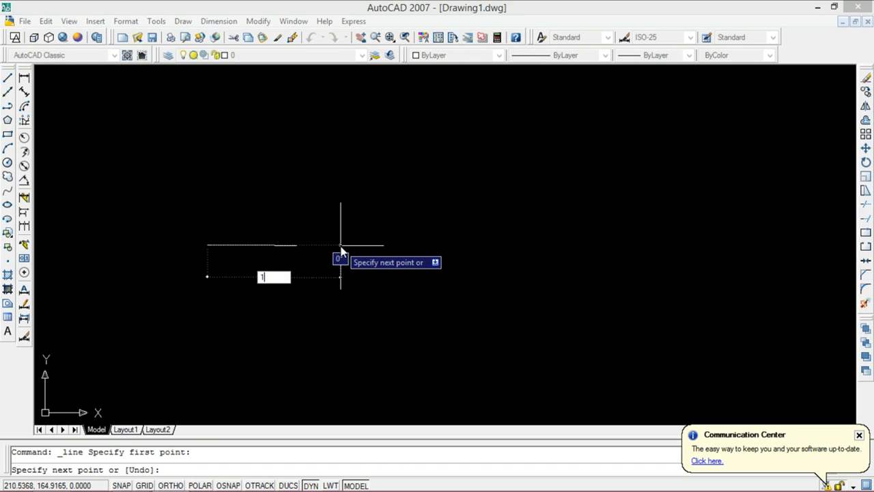
type("00")
key("Return")
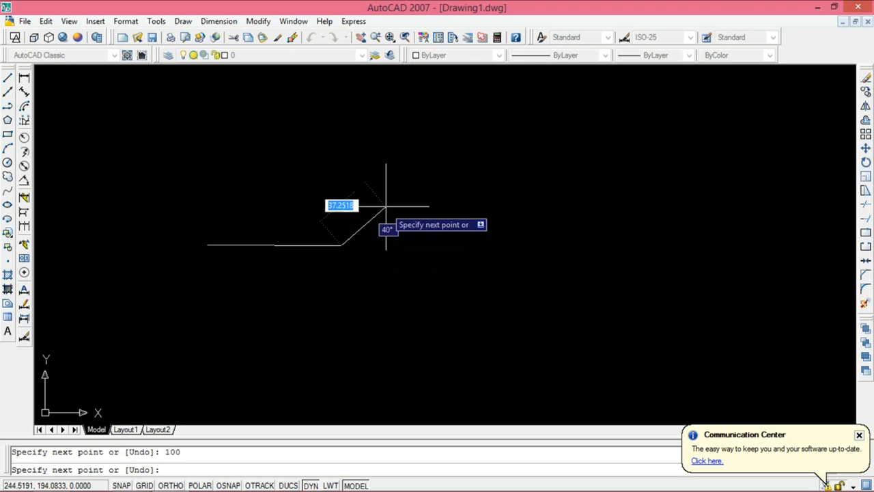
left_click(342, 139)
left_click(209, 137)
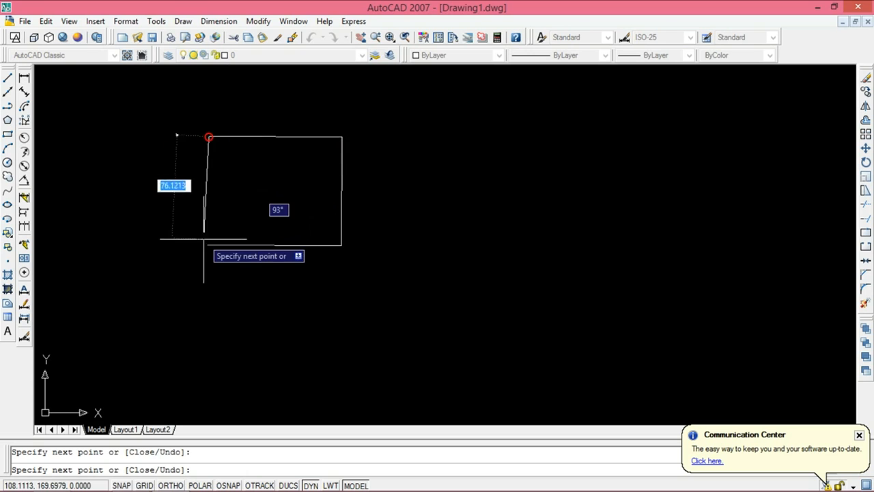
left_click(209, 243)
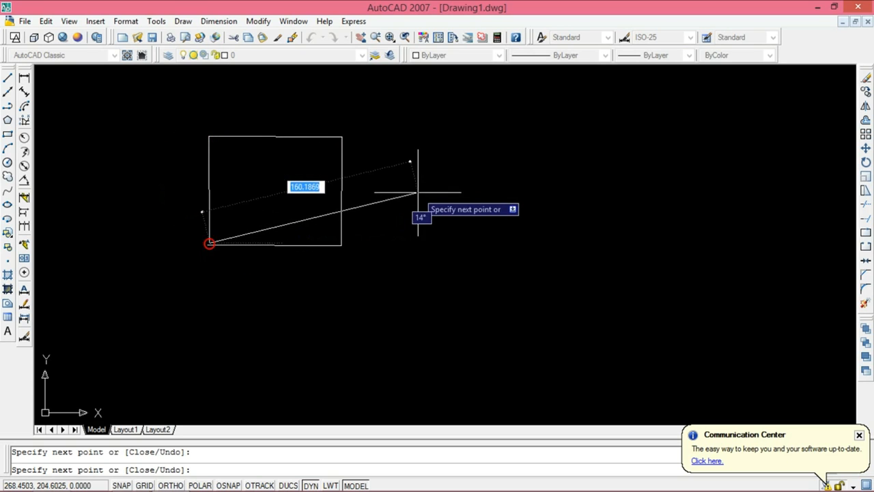
key("Escape")
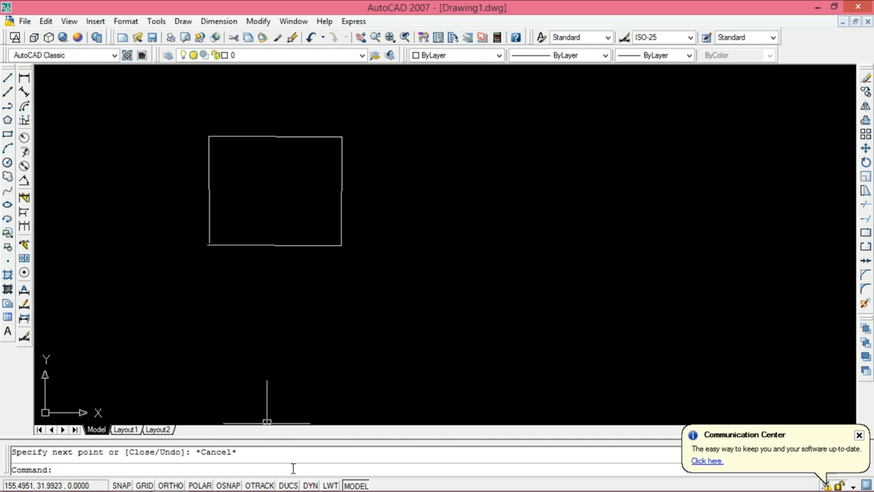
left_click(7, 79)
left_click(392, 262)
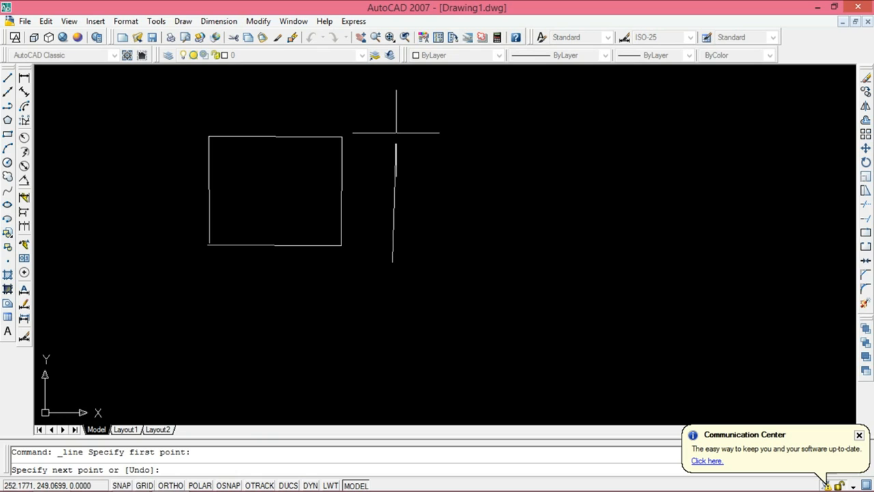
key("Escape")
Step: Erase the four lines of the rectangular outline
left_click(177, 124)
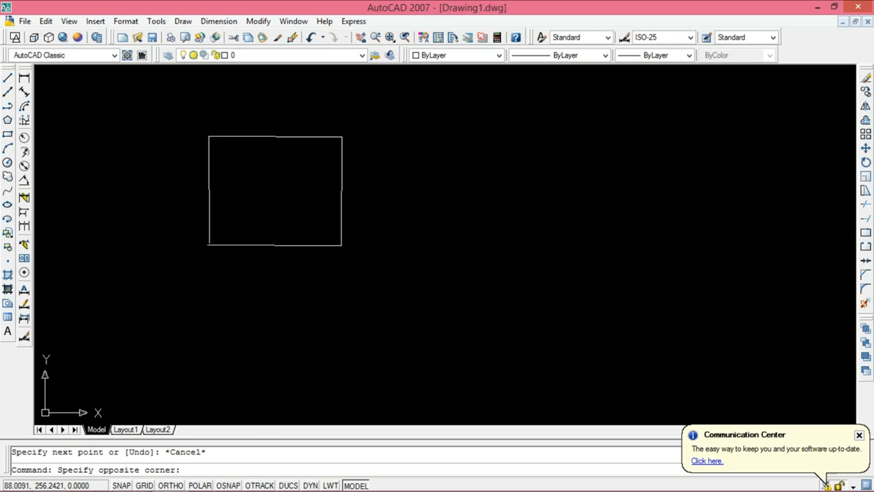
left_click(397, 274)
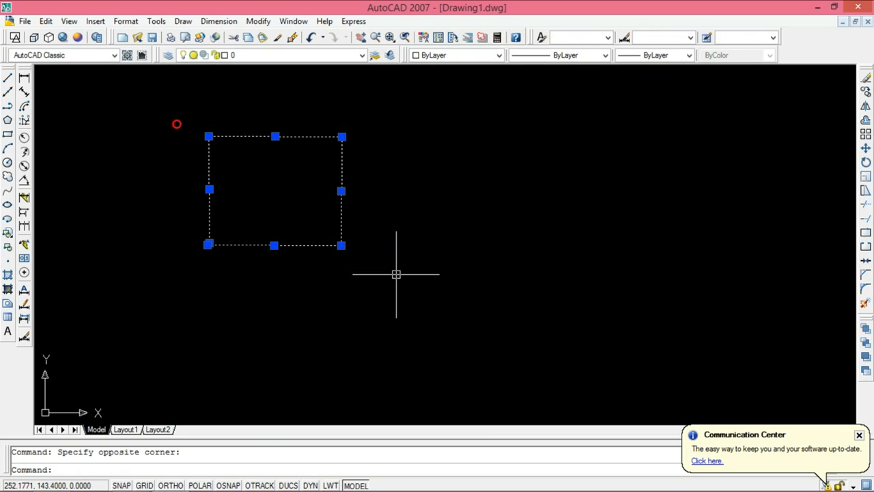
left_click(866, 79)
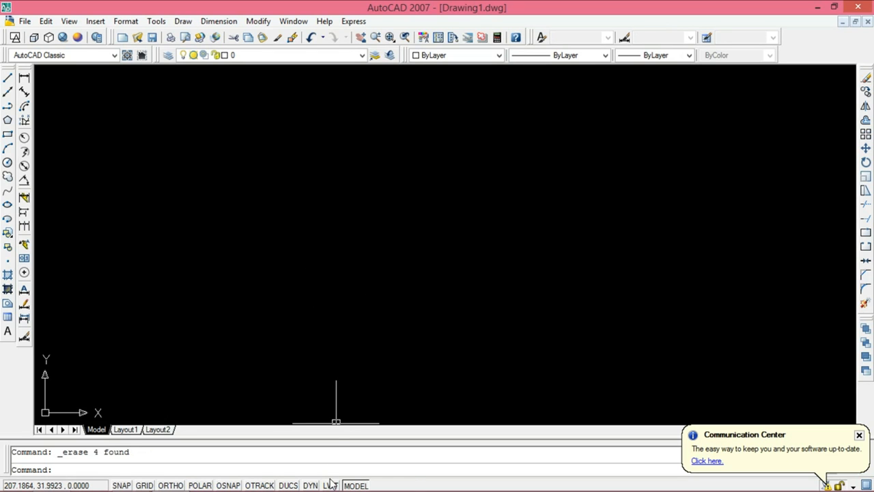
Step: Draw a single horizontal line across the middle of the empty drawing area
left_click(7, 78)
left_click(337, 257)
left_click(479, 257)
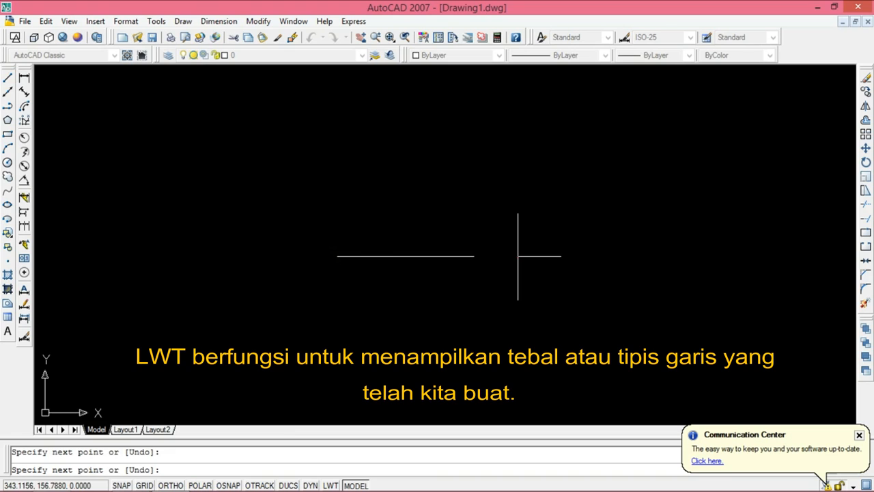
key("Escape")
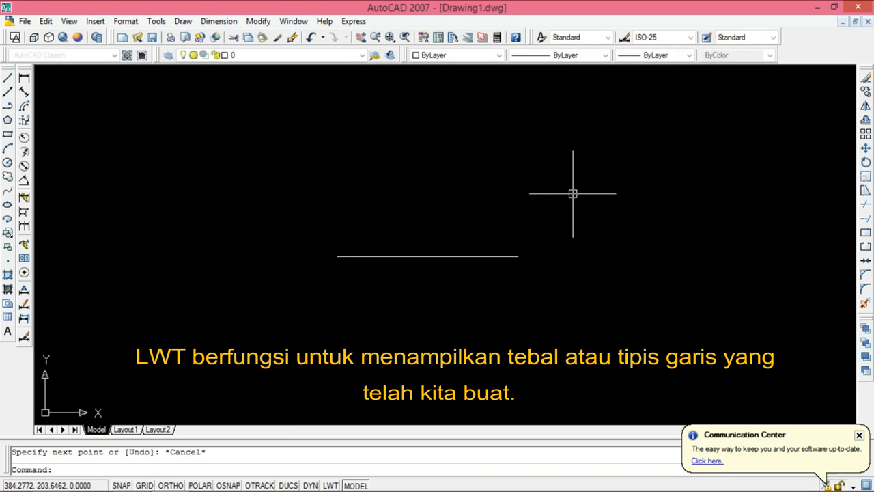
Step: Assign the horizontal line a lineweight of 0.30 mm, and raise it to 1.00 mm
left_click(537, 226)
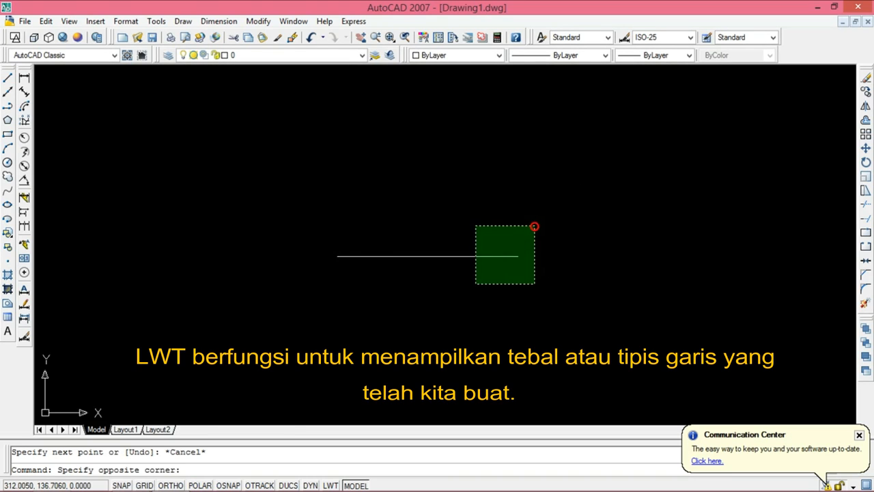
left_click(537, 245)
left_click(282, 249)
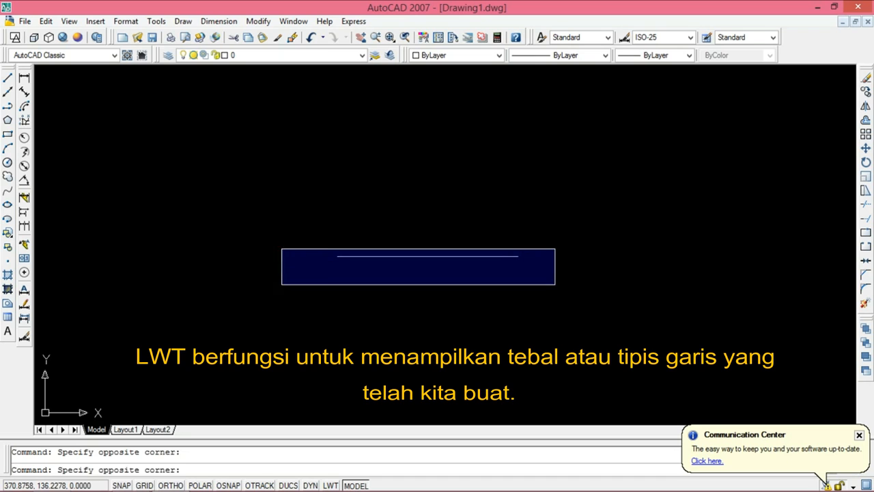
left_click(554, 285)
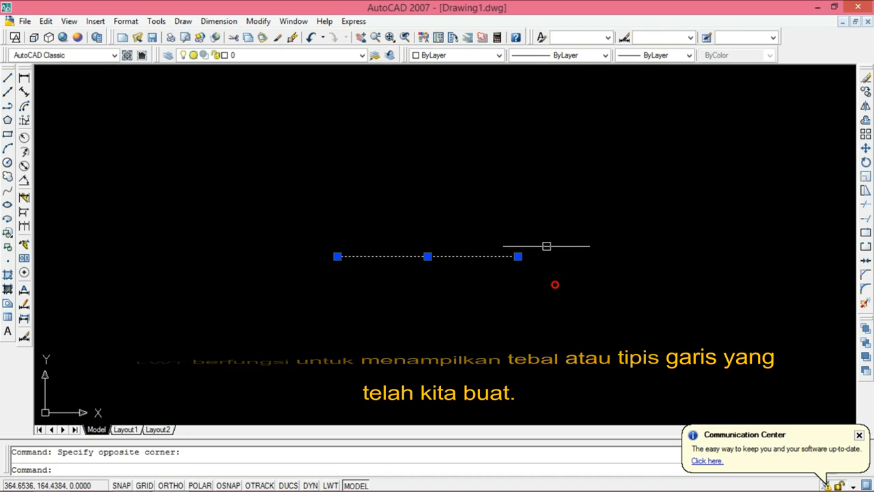
left_click(652, 55)
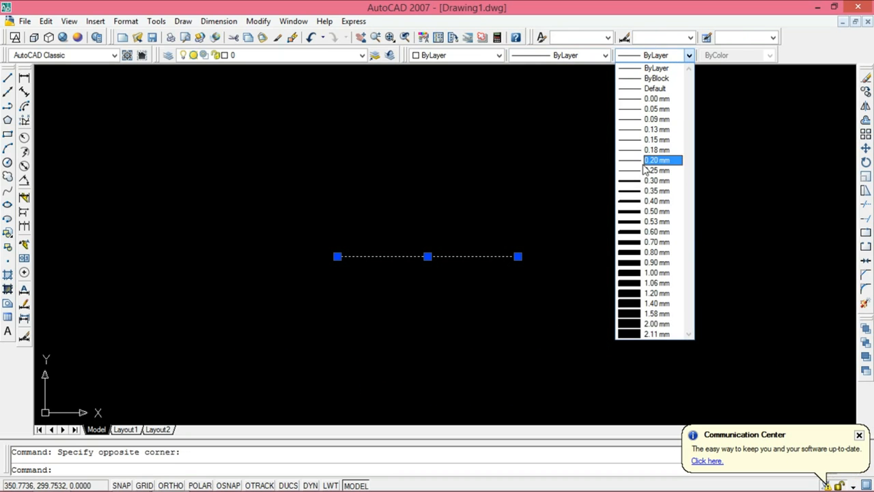
left_click(644, 179)
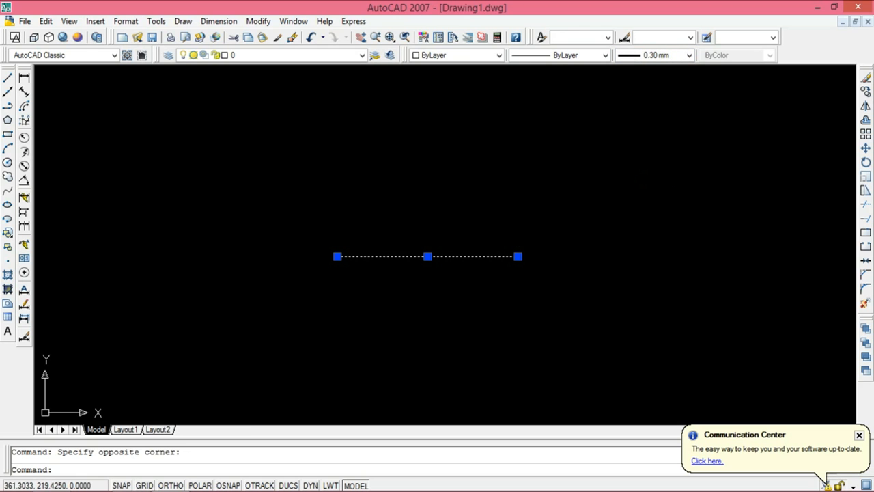
left_click(647, 56)
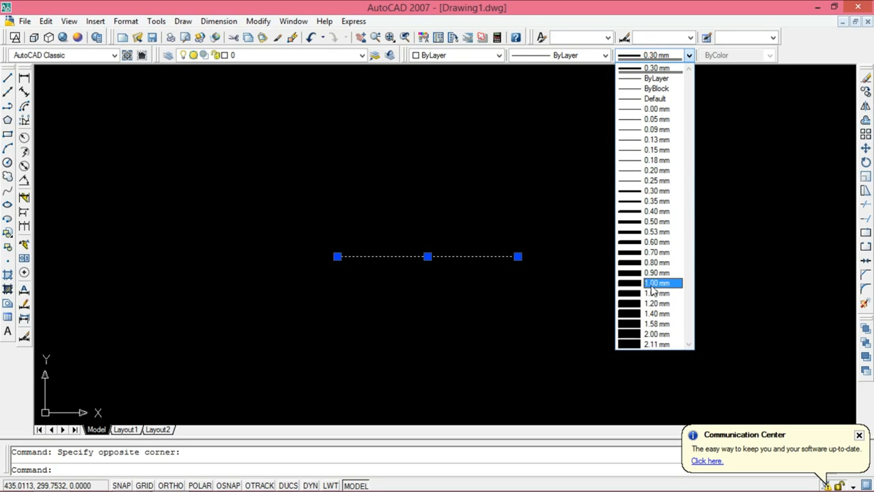
left_click(654, 285)
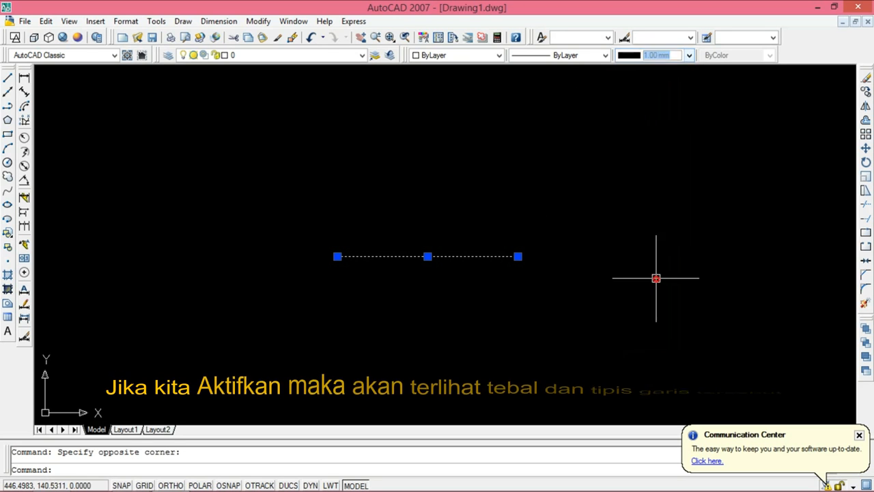
Step: Toggle the lineweight display on and off repeatedly to compare the line's thickness, leave it off and erase the line
left_click(330, 485)
left_click(331, 485)
left_click(331, 485)
left_click(330, 485)
left_click(331, 485)
left_click(330, 485)
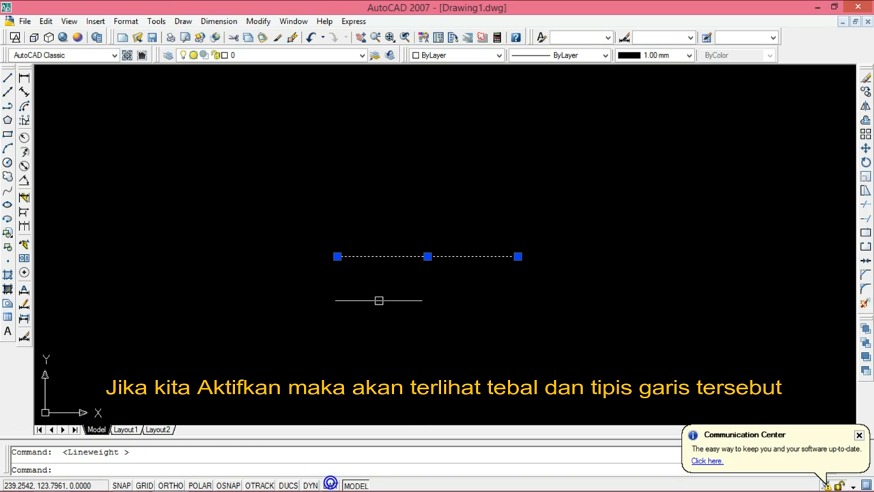
left_click(331, 485)
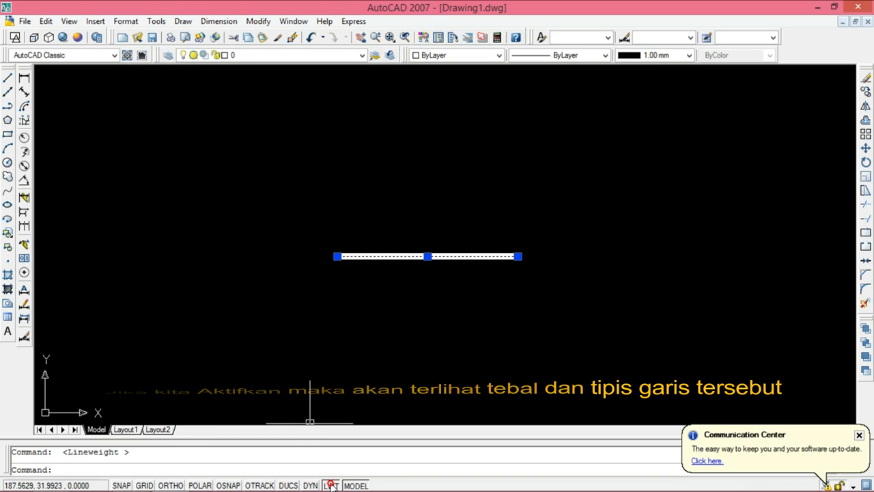
left_click(330, 485)
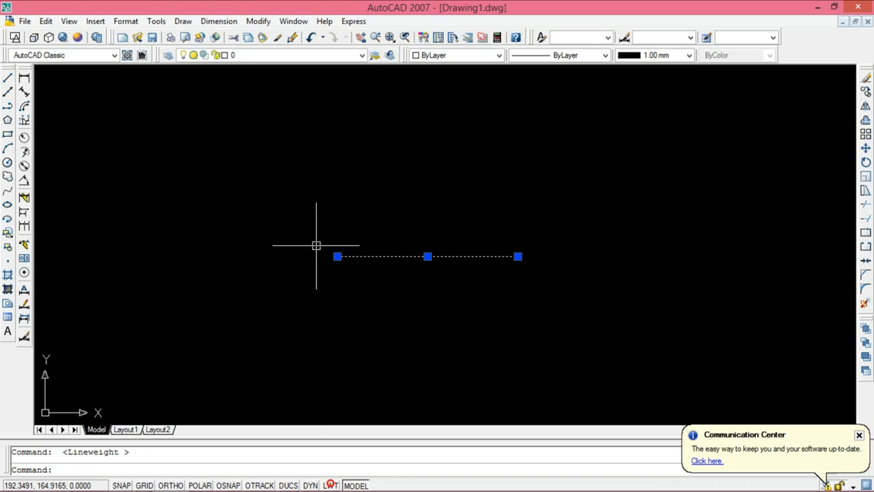
left_click(864, 80)
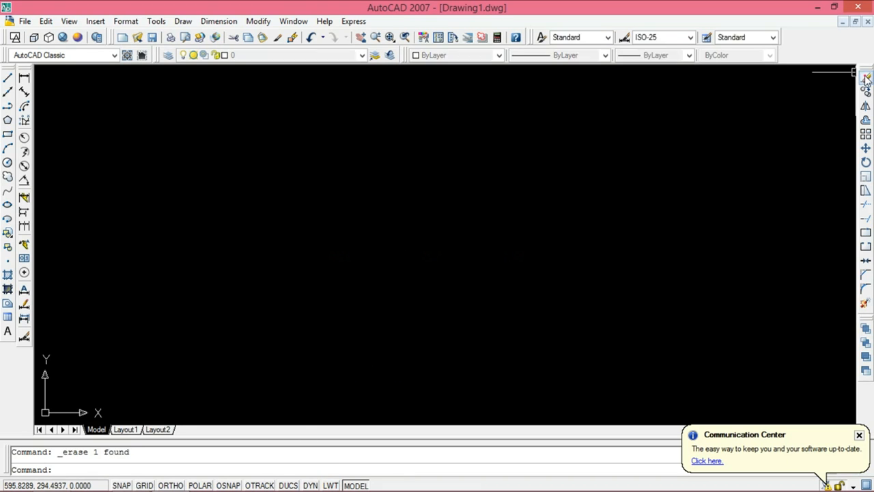
Step: View the empty sheets of Layout1 and Layout2 in paper space and return to model space
left_click(355, 485)
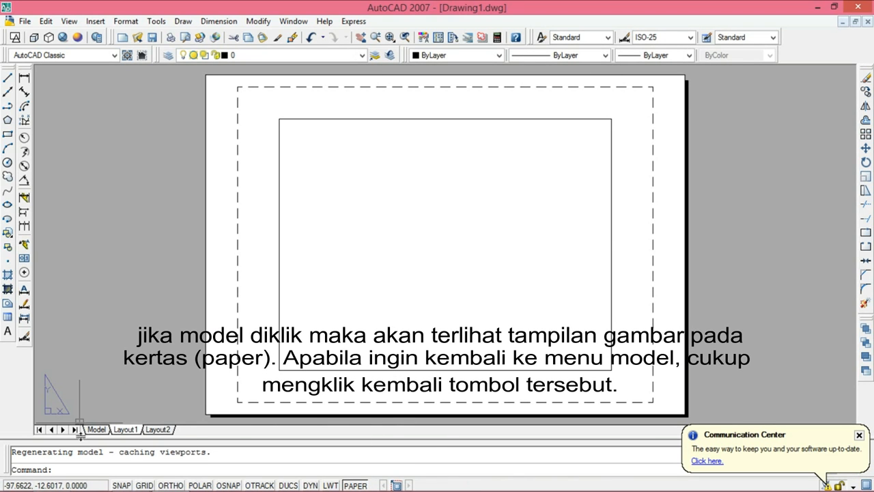
left_click(154, 431)
left_click(127, 430)
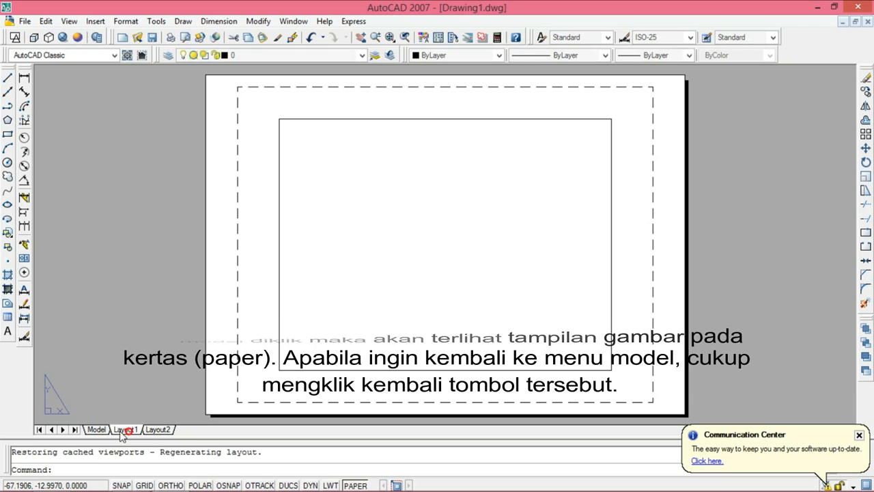
left_click(96, 429)
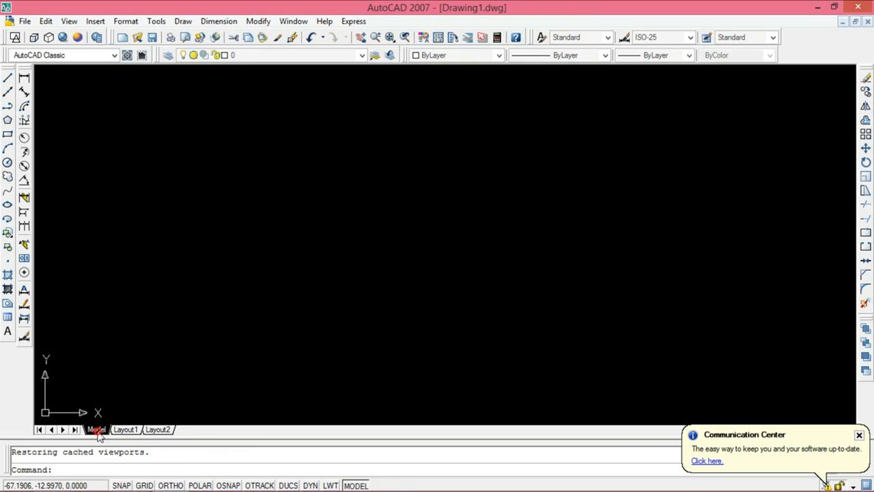
Step: Draw a wide rectangle by two opposite corners near the middle of model space
left_click(7, 133)
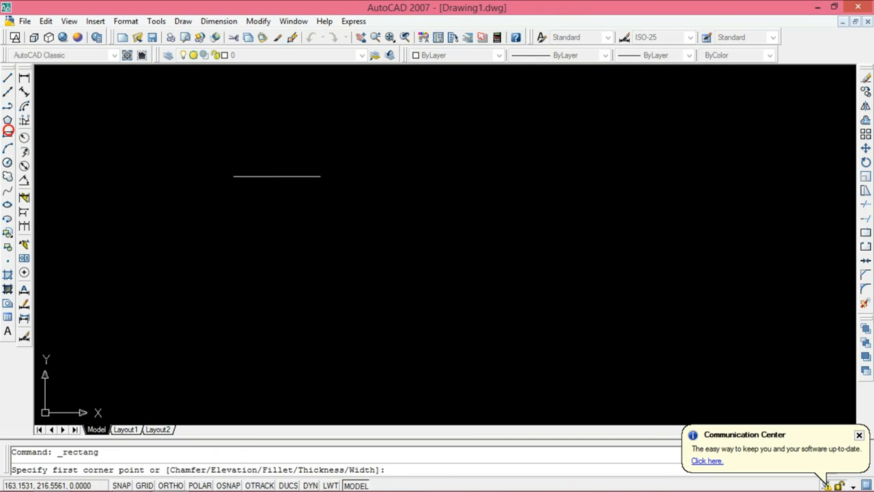
left_click(340, 181)
left_click(472, 257)
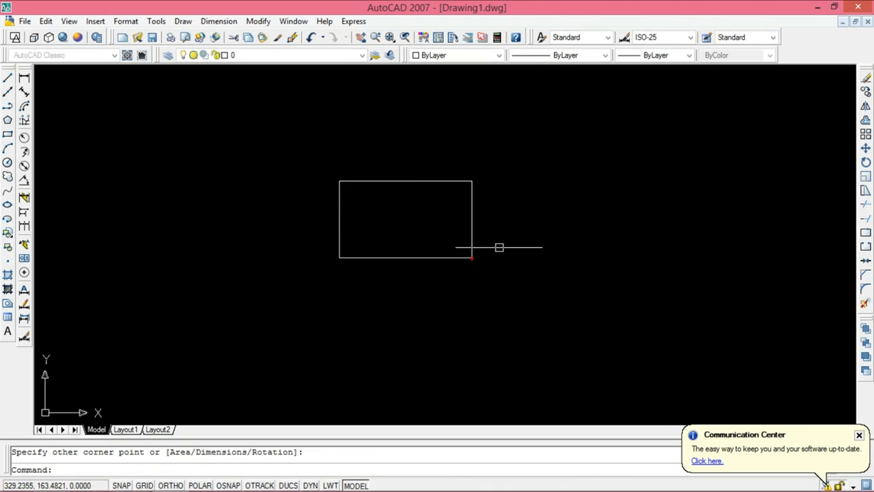
Step: Activate the viewport on Layout1 and enlarge and centre the rectangle inside it
left_click(126, 430)
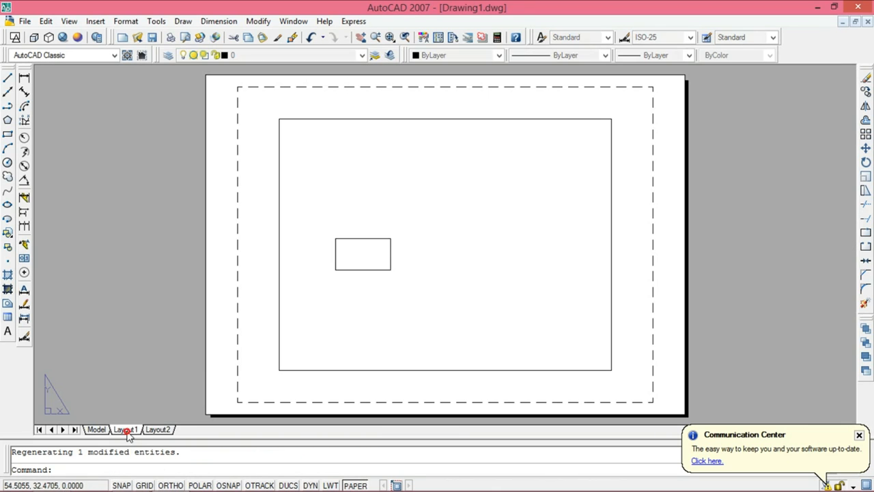
double_click(427, 244)
scroll(347, 243, "up", 5)
scroll(384, 281, "up", 2)
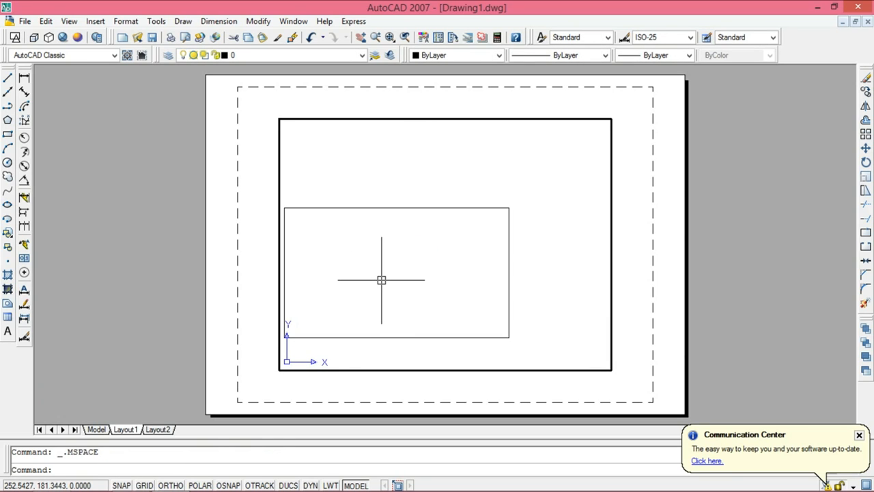
middle_click_drag(381, 280, 435, 246)
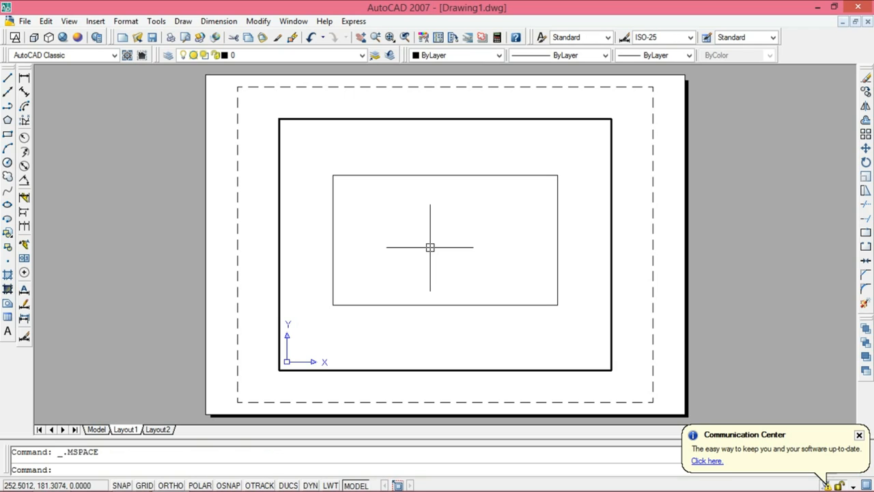
Step: Compare how the rectangle is shown in model space, Layout2 and Layout1, and return to model space
left_click(97, 429)
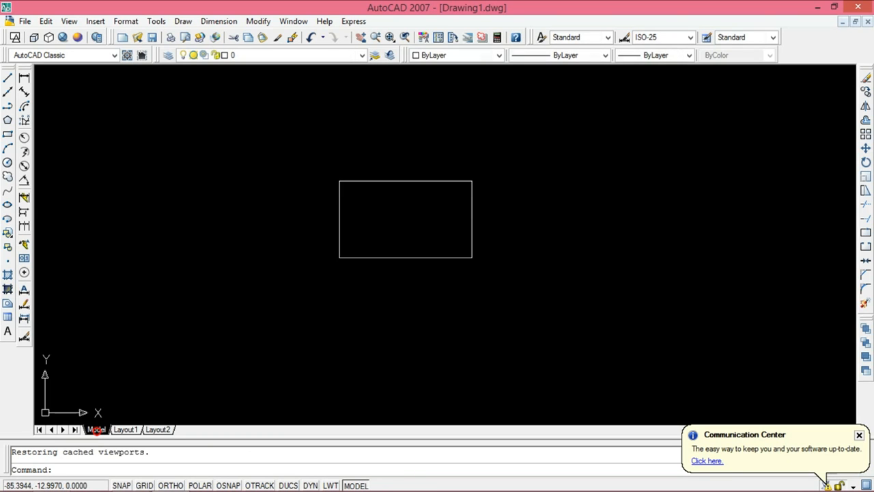
scroll(366, 215, "up", 3)
middle_click_drag(404, 231, 406, 253)
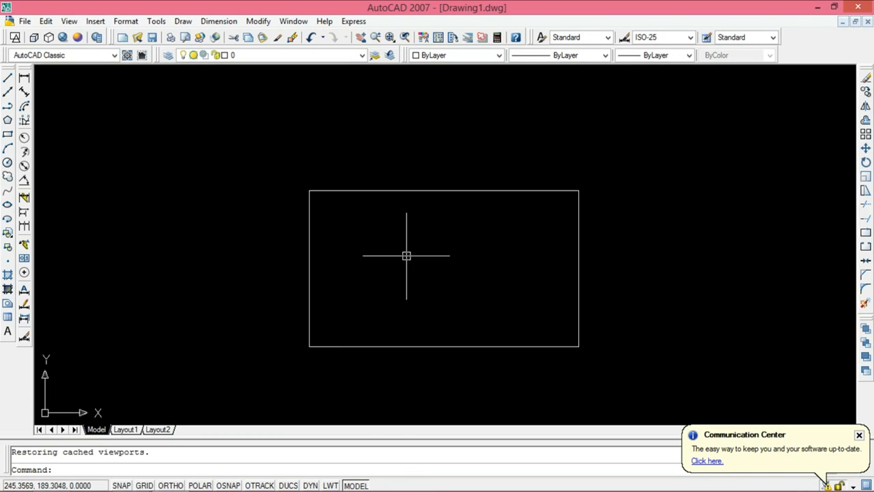
left_click(158, 430)
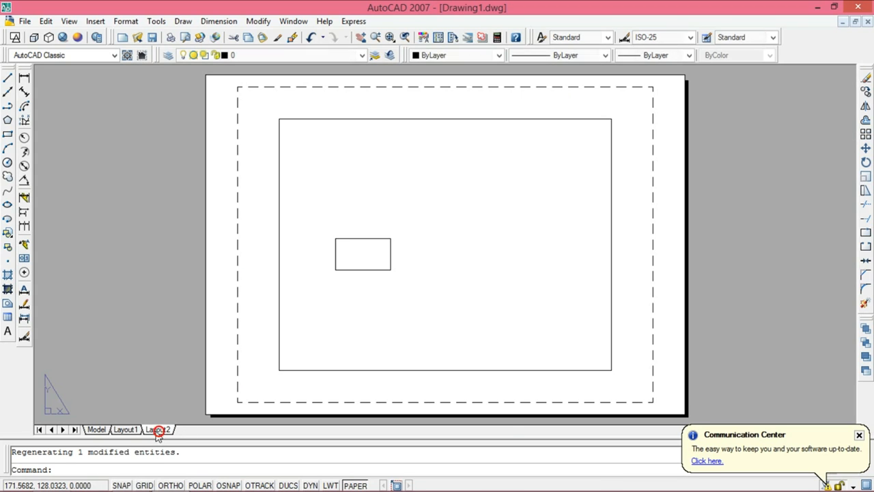
left_click(125, 430)
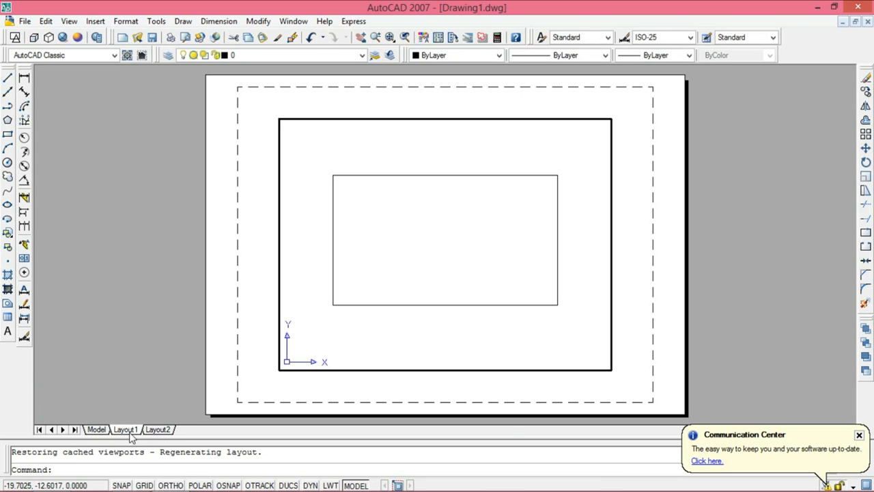
left_click(96, 429)
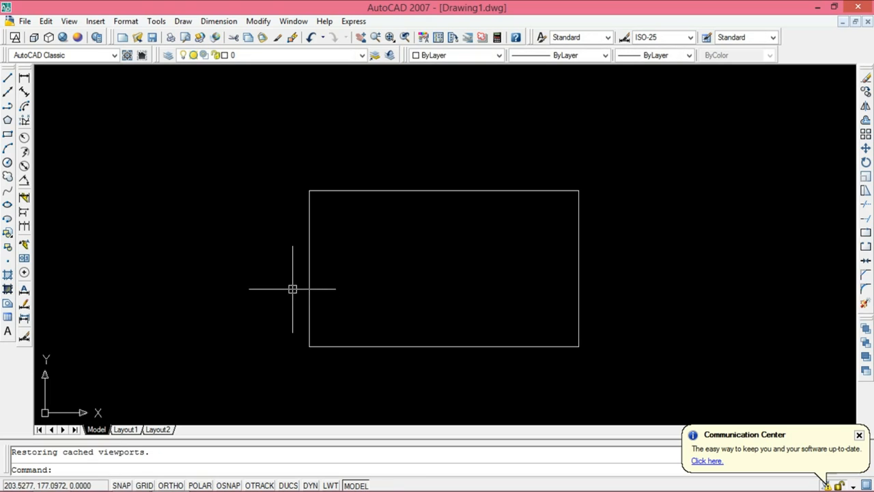
middle_click_drag(452, 299, 344, 303)
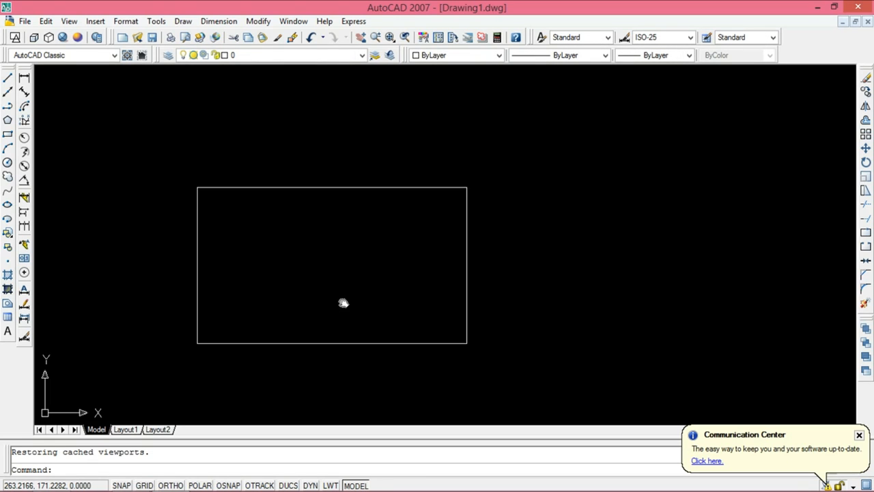
scroll(343, 302, "down", 3)
scroll(331, 296, "up", 1)
middle_click_drag(322, 305, 364, 279)
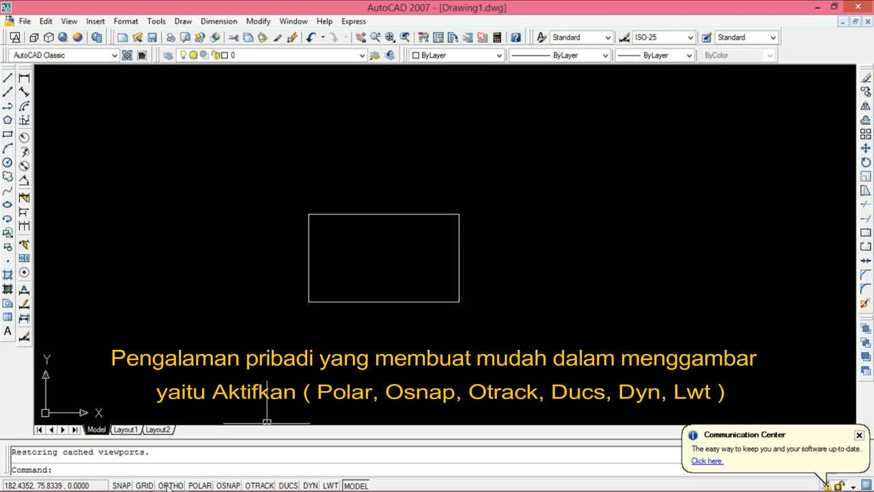
Step: Turn on polar tracking, object snap, object snap tracking, dynamic UCS, dynamic input and lineweight display
left_click(199, 485)
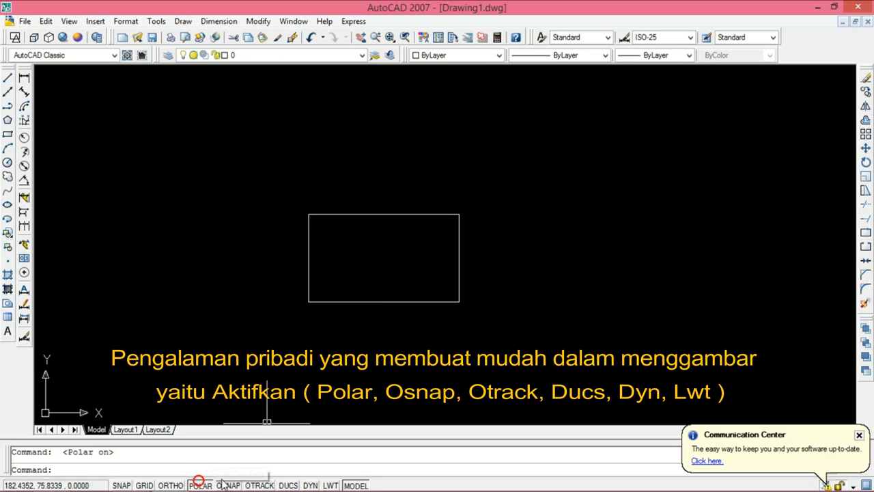
left_click(266, 485)
left_click(288, 485)
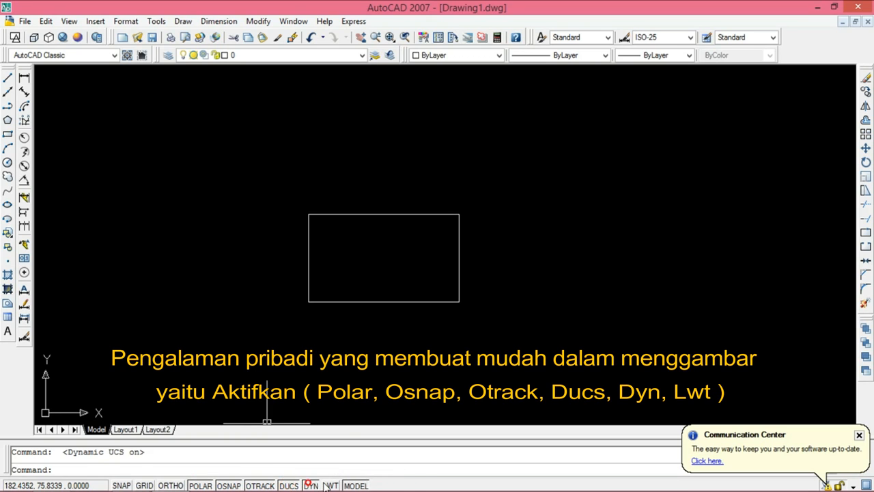
left_click(331, 485)
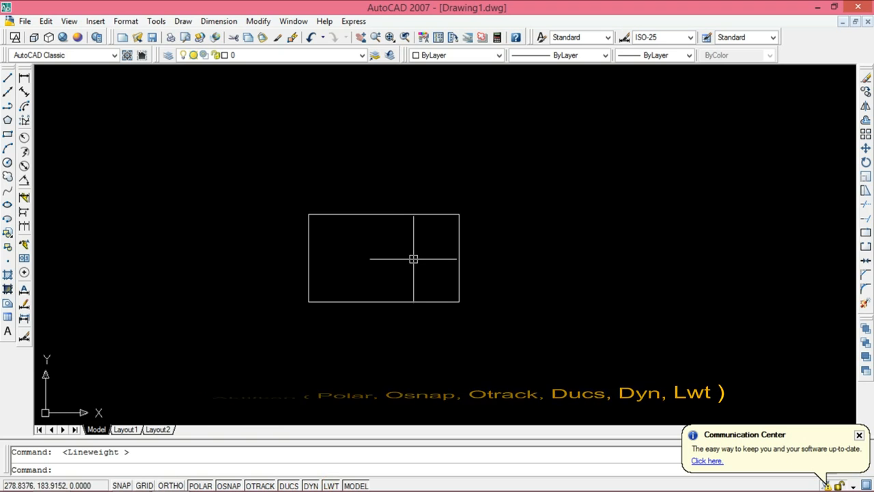
Step: Erase the rectangle from model space
left_click(444, 193)
left_click(392, 262)
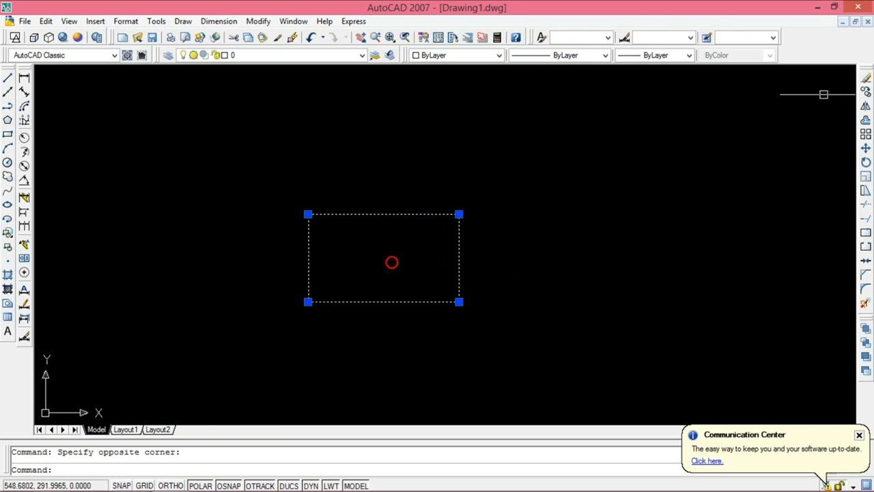
left_click(866, 79)
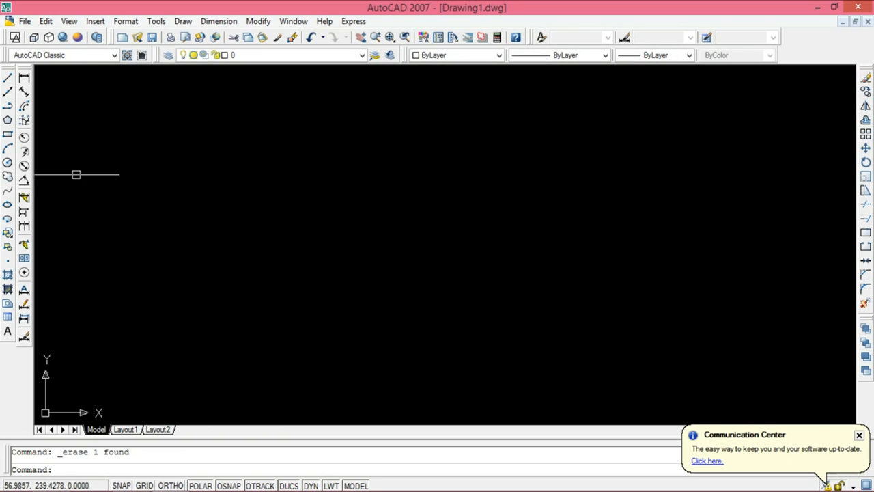
Step: Draw a 100 by 100 square in the upper middle of the model space with the Rectangle command
left_click(8, 135)
left_click(268, 247)
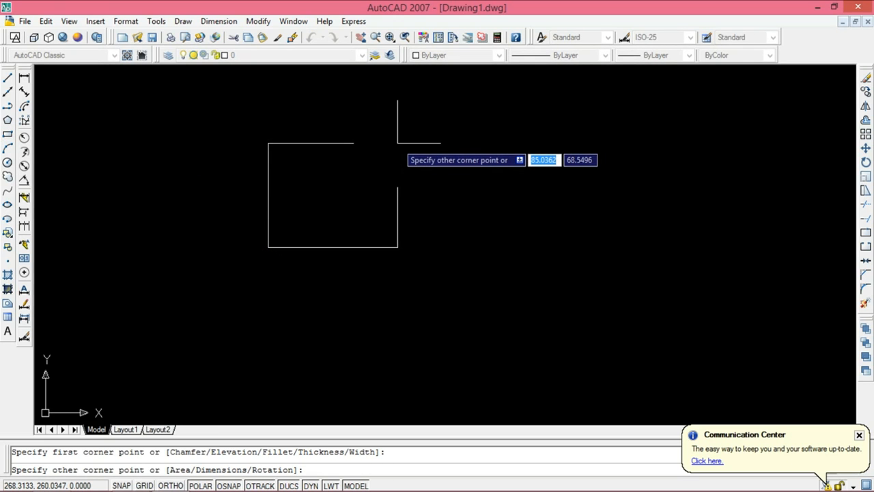
type("100")
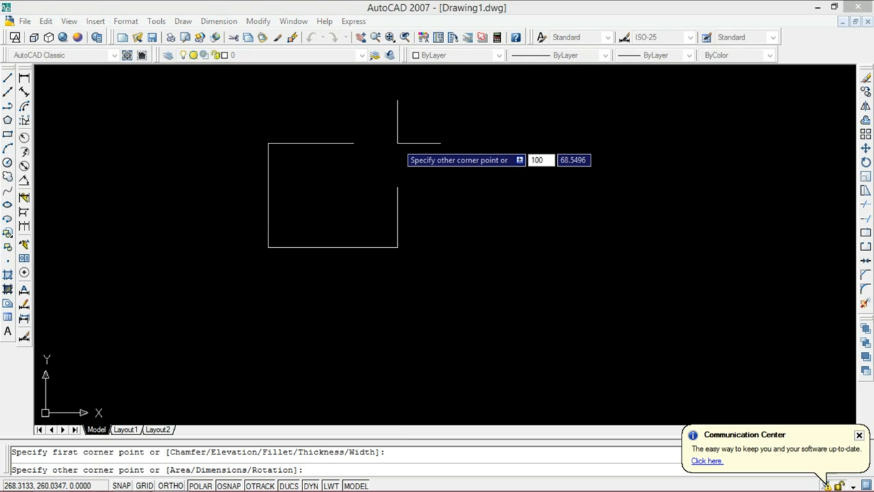
key("Tab")
type("100")
key("Return")
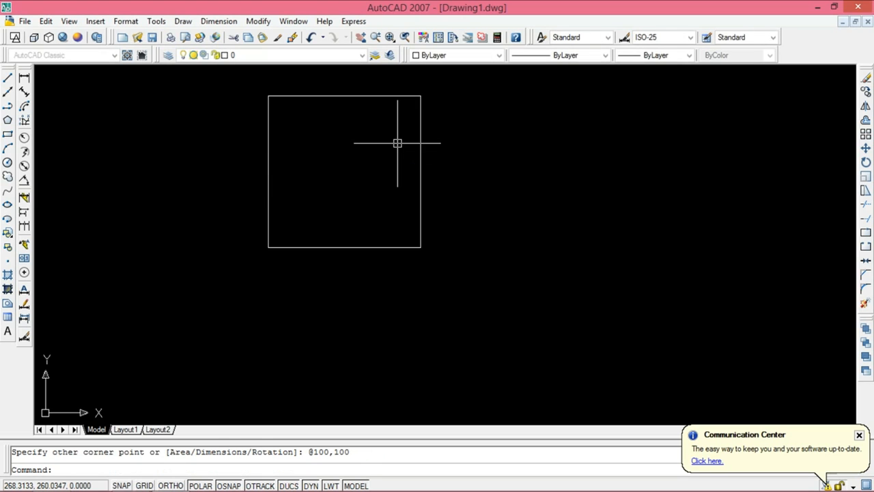
Step: Draw connected lines from the square's top midpoint through its right midpoint, extended beyond along 315°, and about 83 vertically up to the right midpoint's level
middle_click_drag(397, 143, 407, 166)
left_click(7, 76)
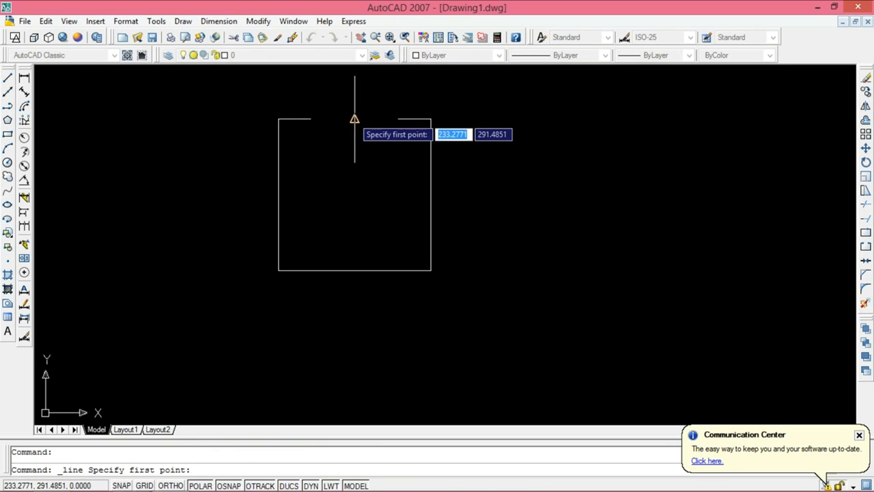
left_click(355, 119)
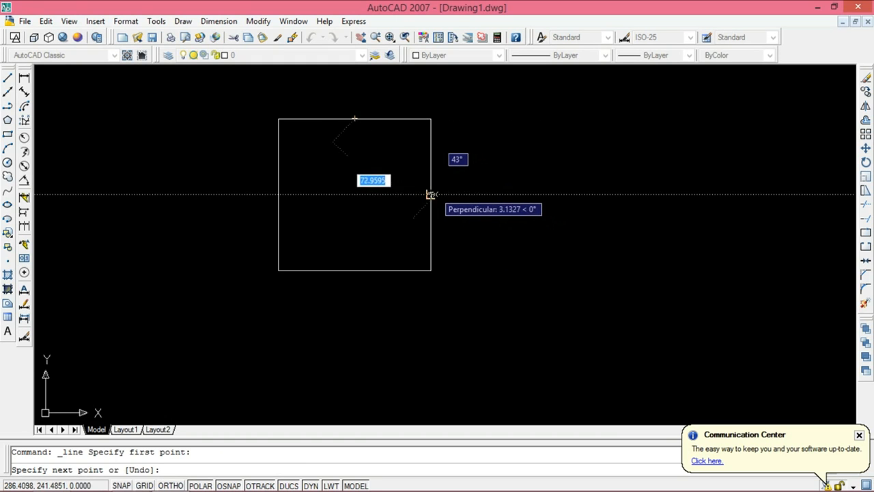
left_click(430, 194)
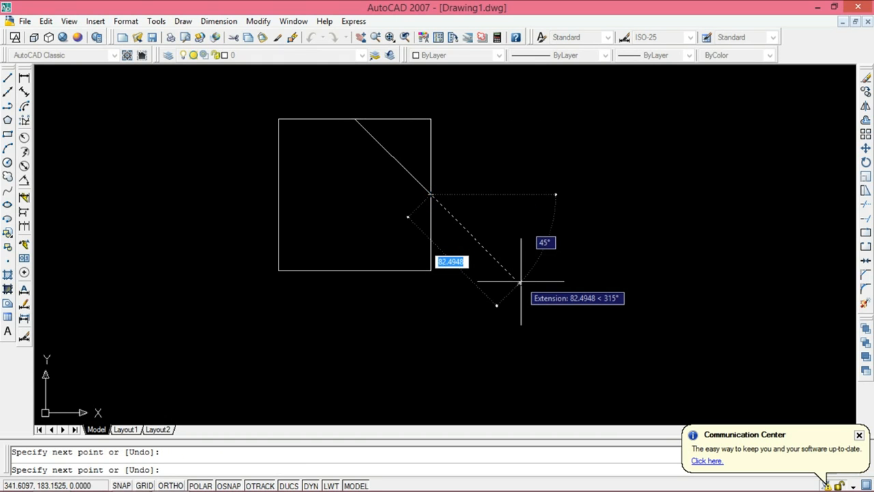
left_click(555, 322)
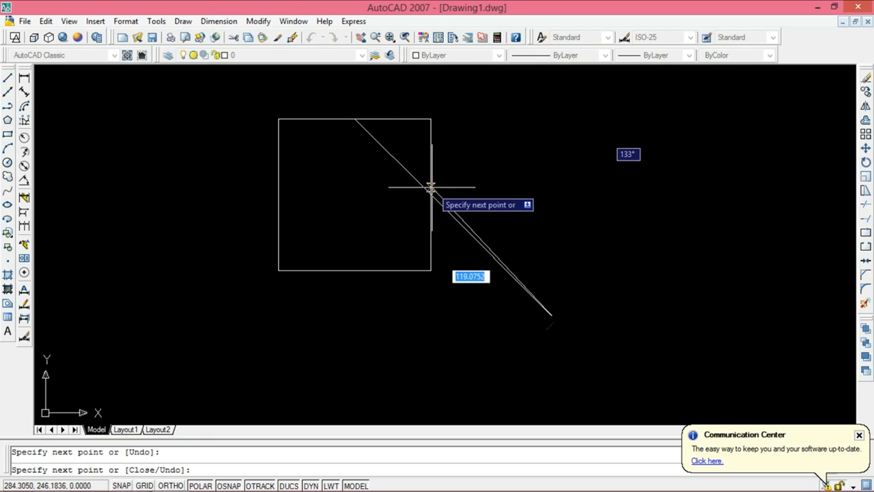
left_click(557, 195)
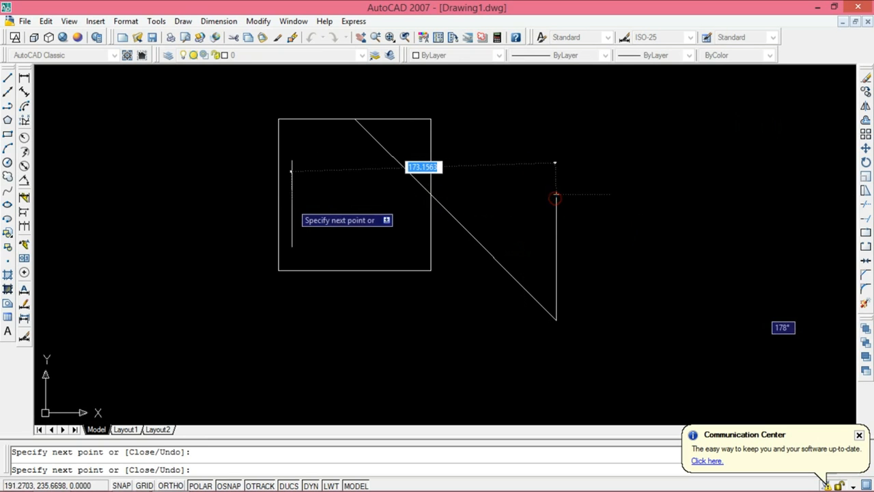